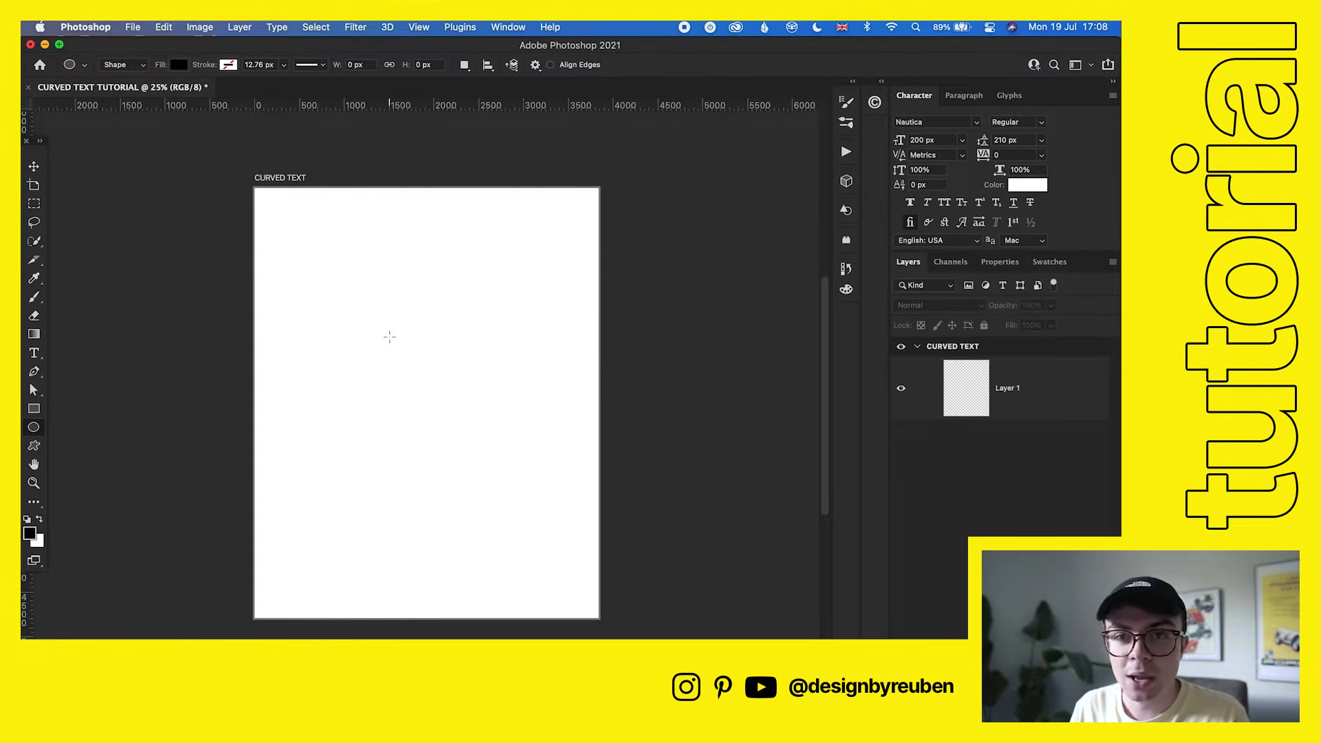
# Draw a large black circle and centre it horizontally and vertically on the artboard.
pyautogui.moveTo(345, 324); pyautogui.dragTo(538, 520)
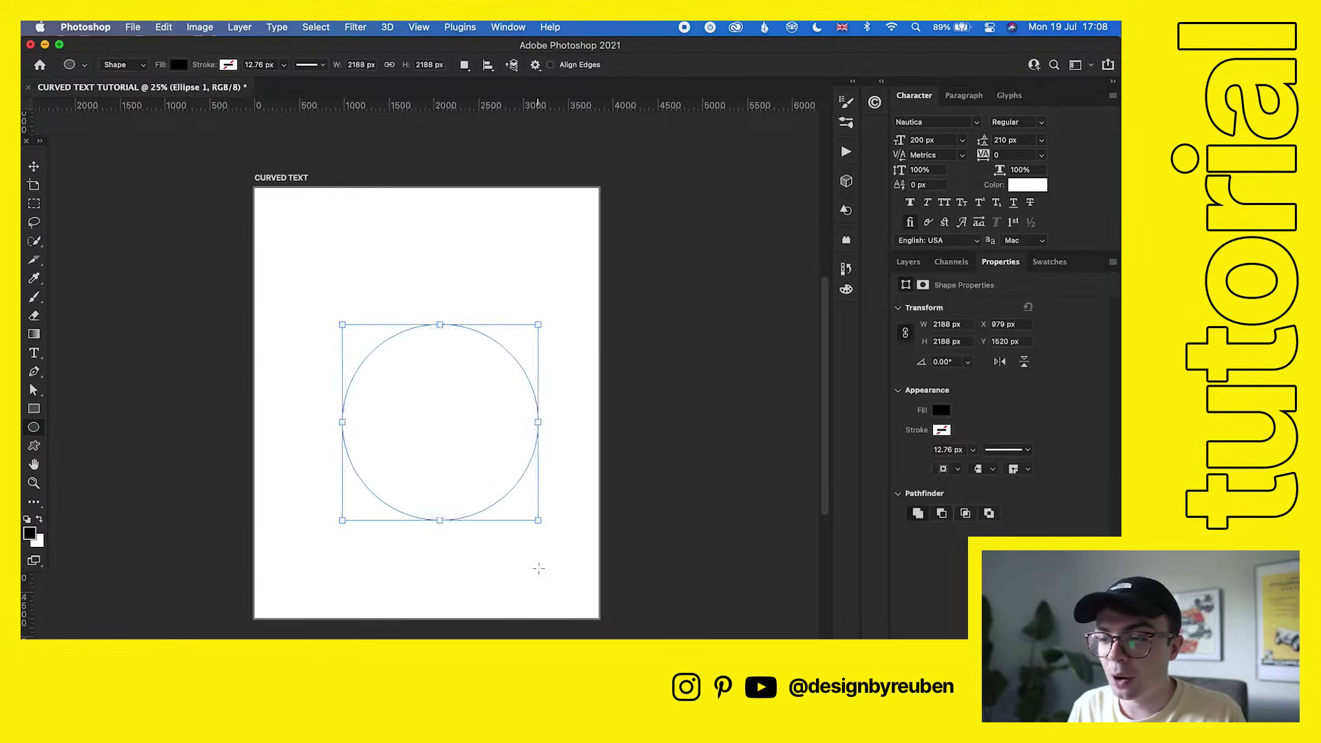
pyautogui.click(34, 165)
pyautogui.click(341, 65)
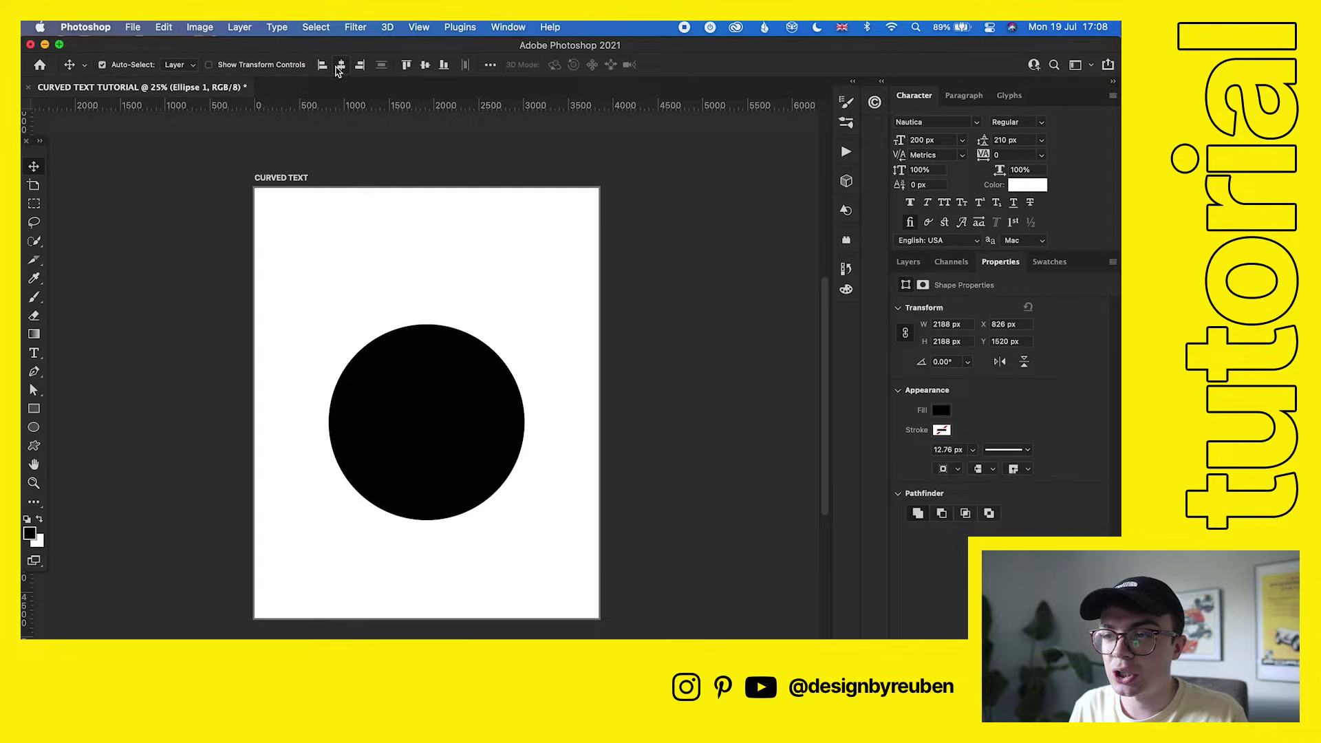
pyautogui.click(427, 65)
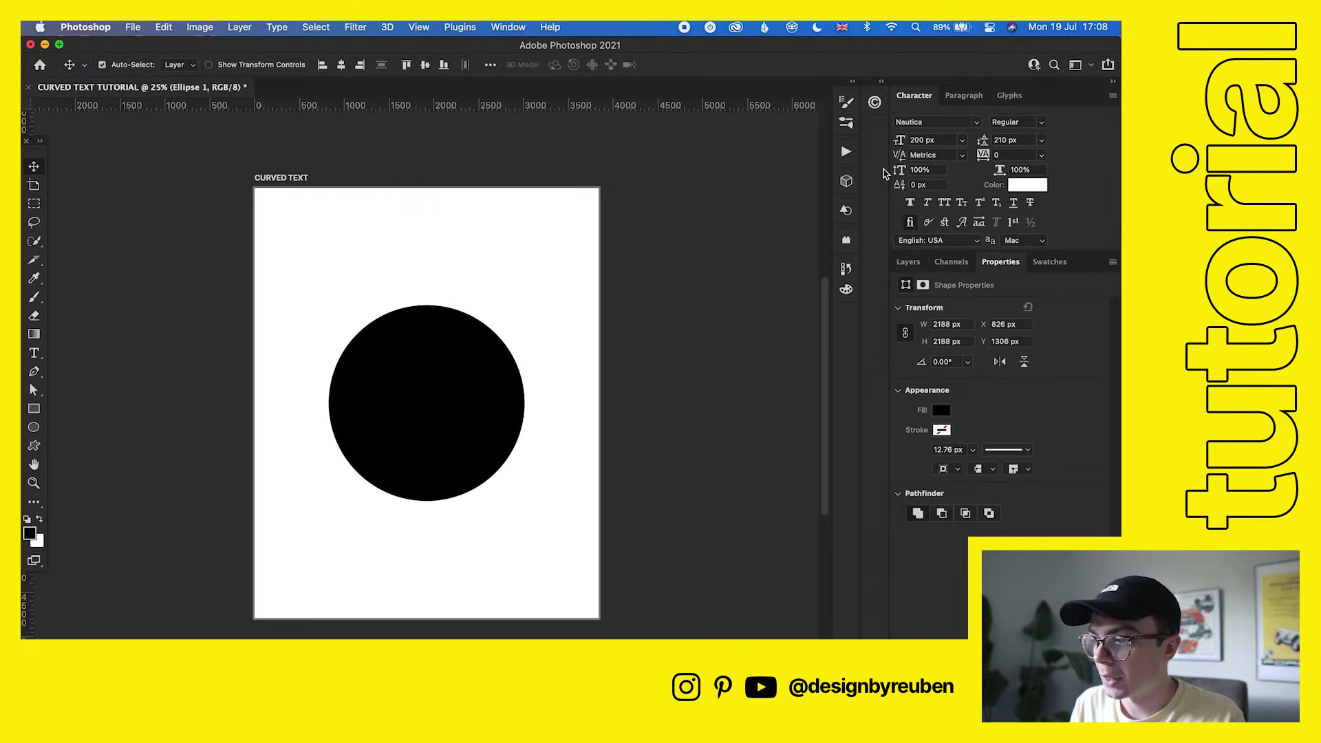
pyautogui.click(907, 262)
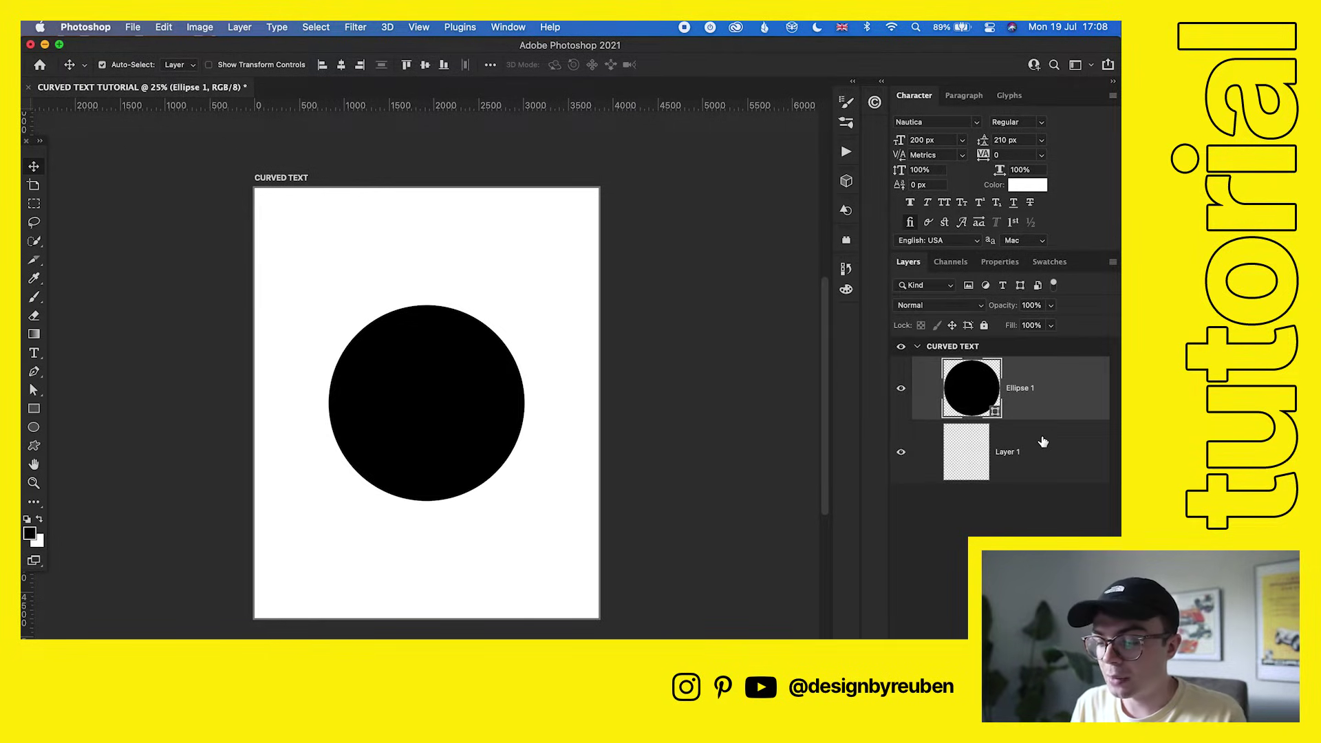
pyautogui.press('t')
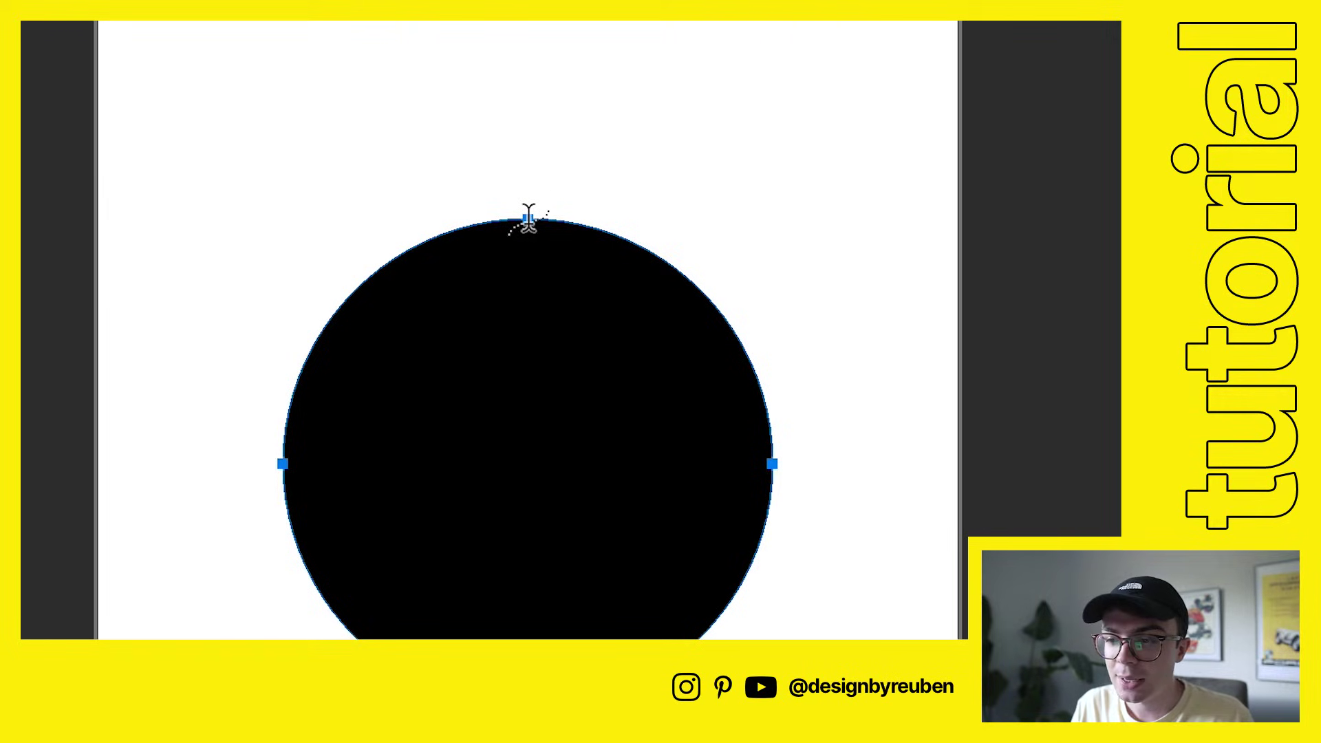
# Start type on the circle's path in black Neue Haas Grotesk Display Pro 95 Black.
pyautogui.click(527, 218)
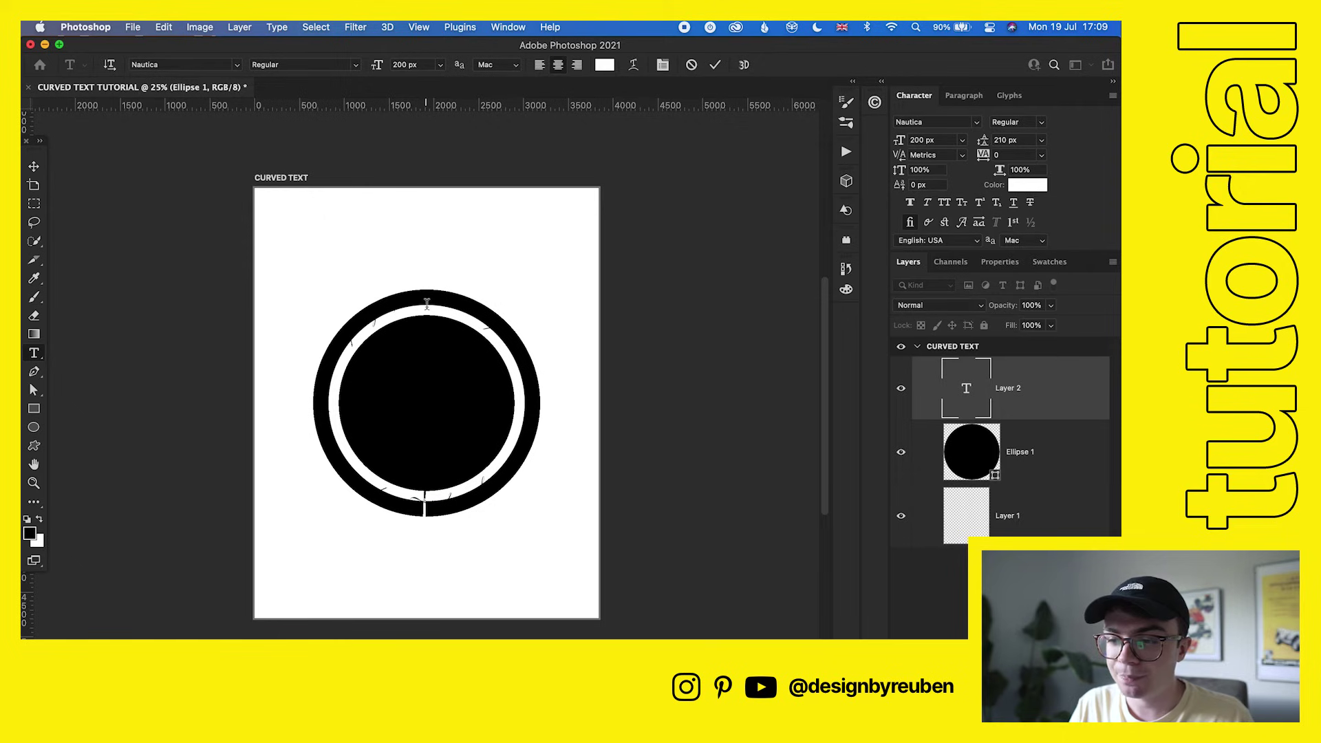
pyautogui.click(976, 122)
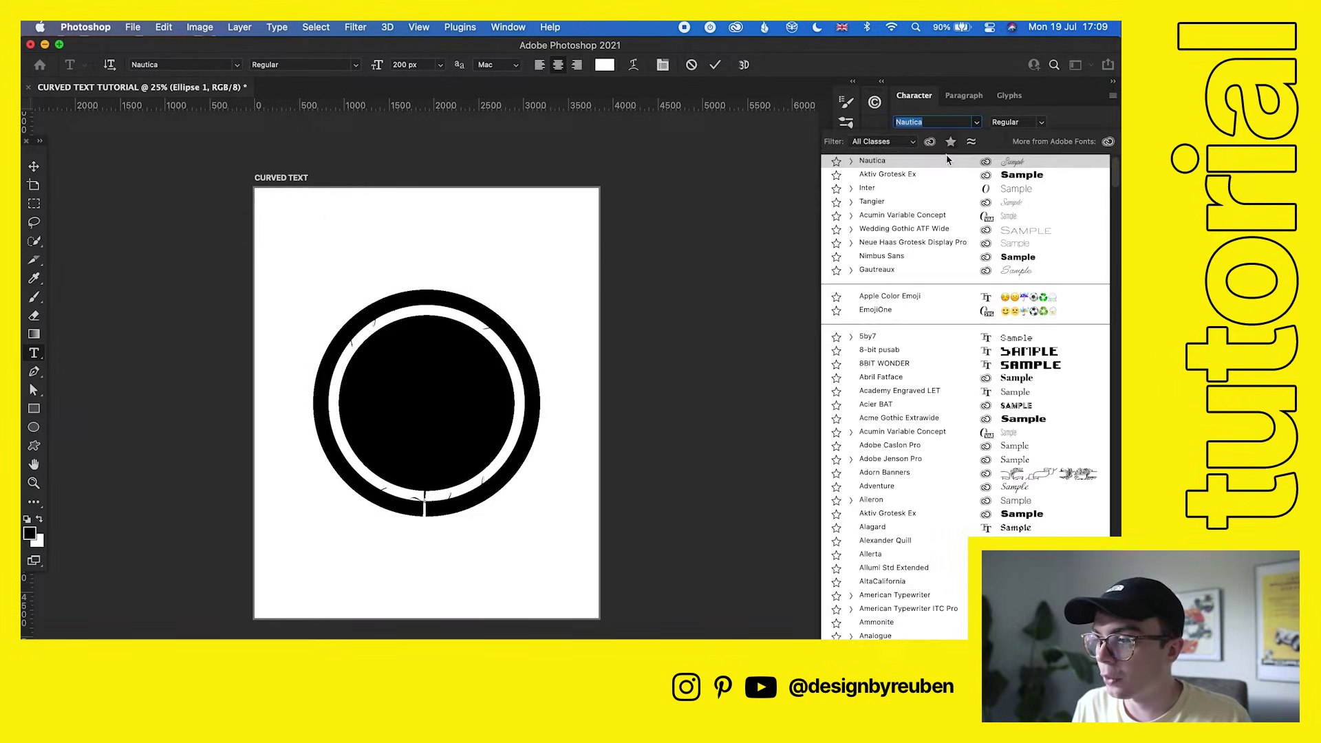
pyautogui.click(940, 251)
pyautogui.click(1041, 123)
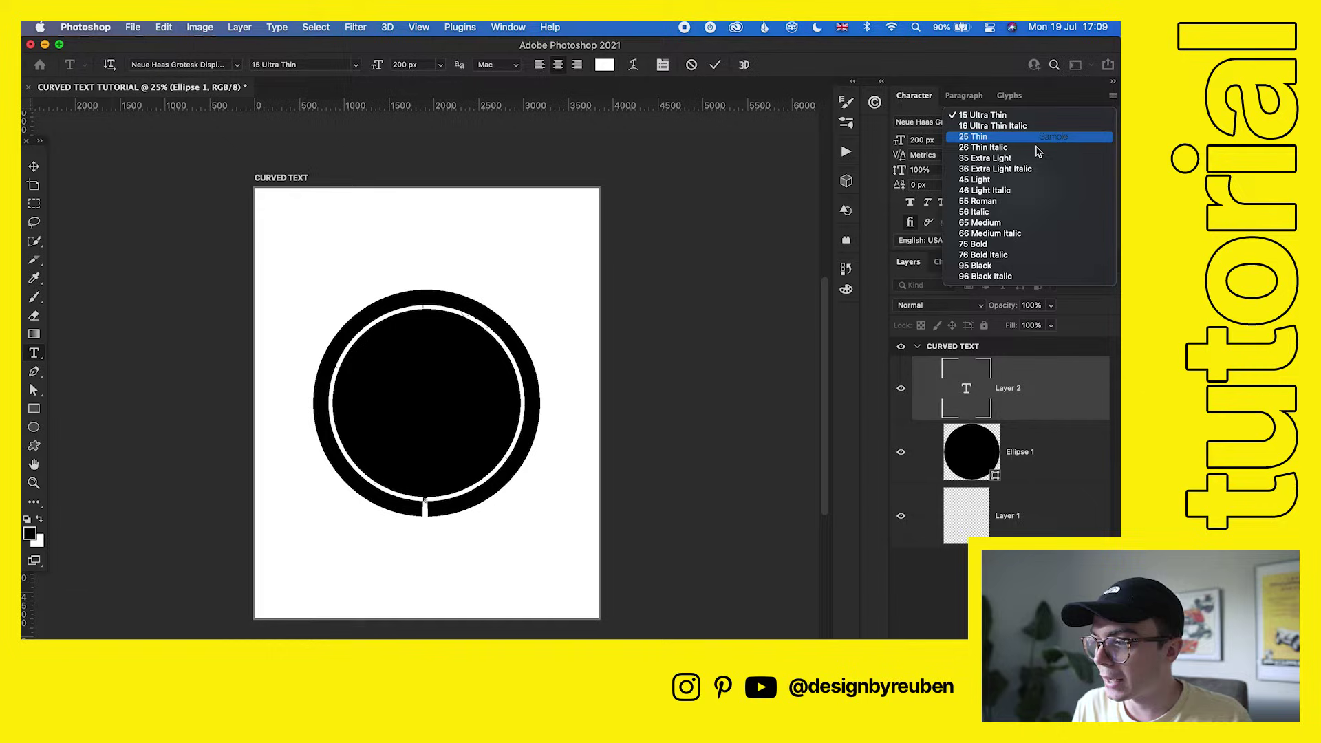
pyautogui.click(980, 265)
pyautogui.click(1026, 184)
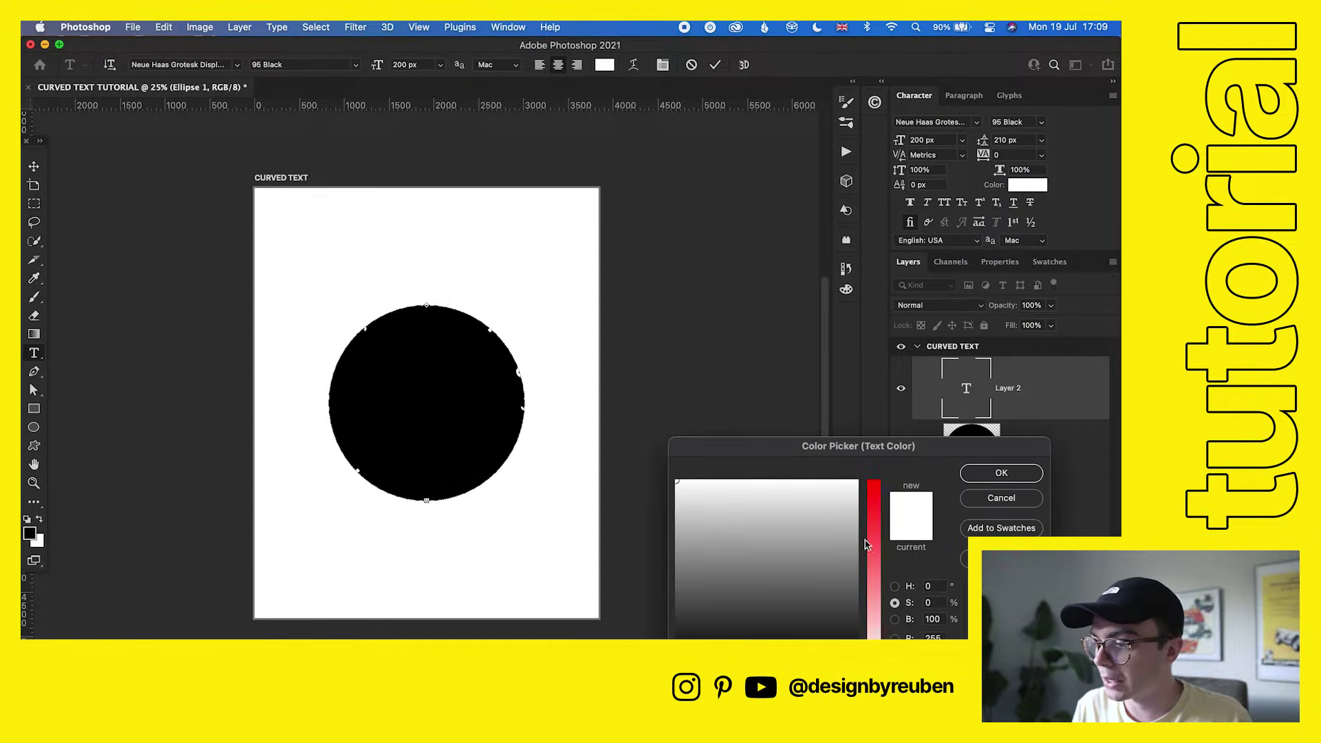
pyautogui.click(804, 561)
pyautogui.click(1001, 472)
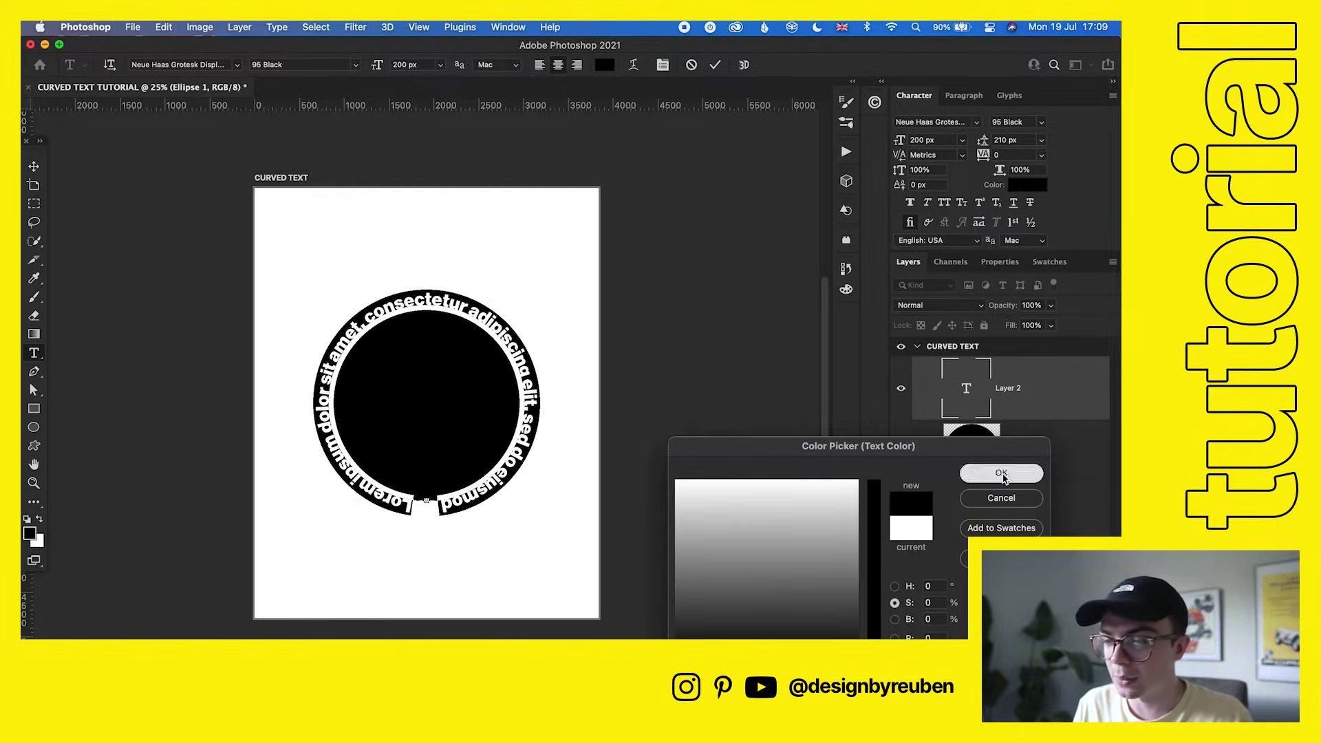
# Set the font size to 400 px and type 'THIS IS A TEST' along the circle.
pyautogui.click(934, 140)
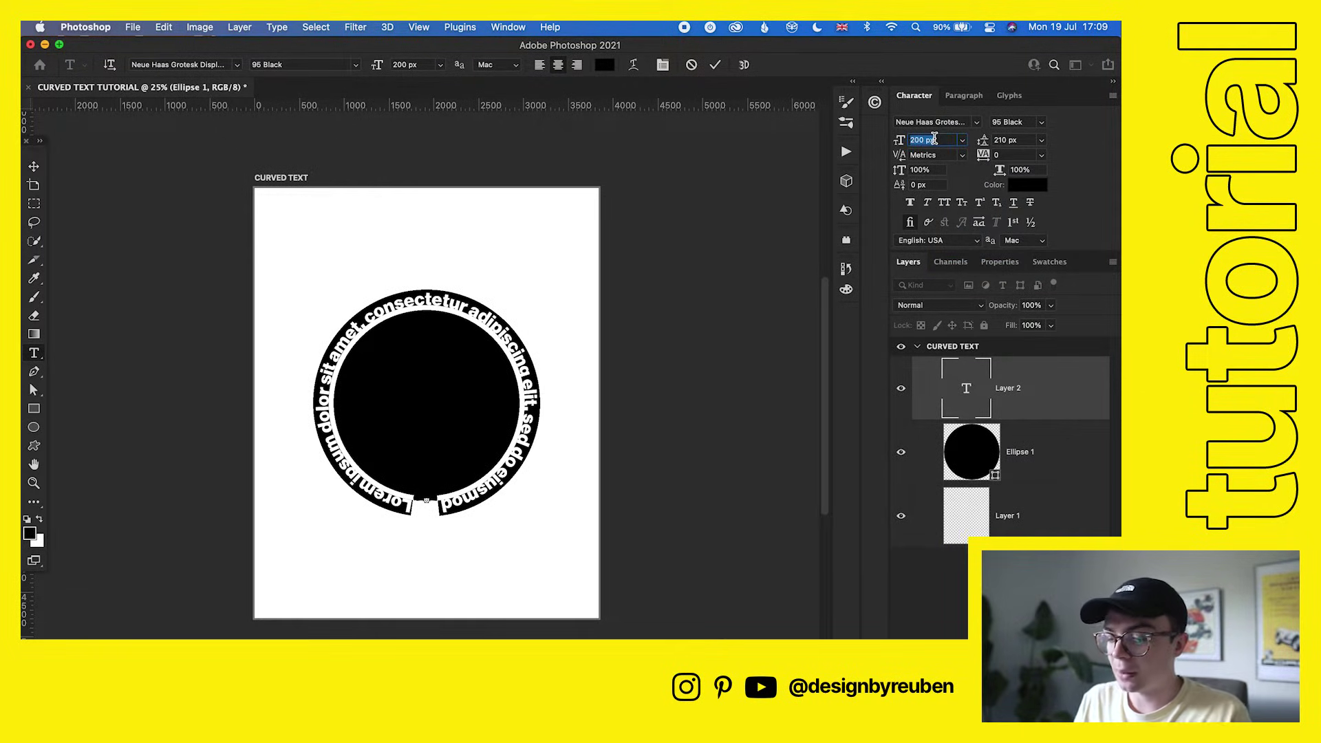
pyautogui.write('400')
pyautogui.press('Return')
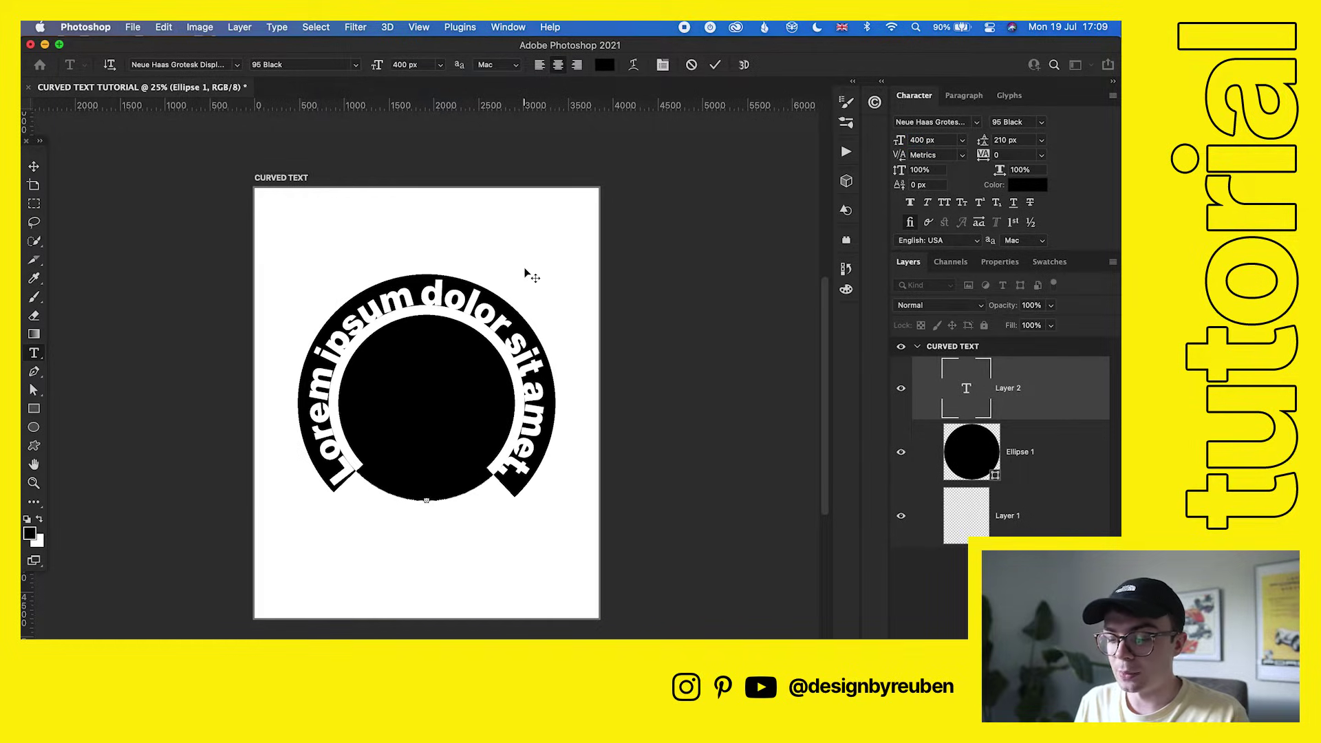
pyautogui.write('THIS IS A TEXT')
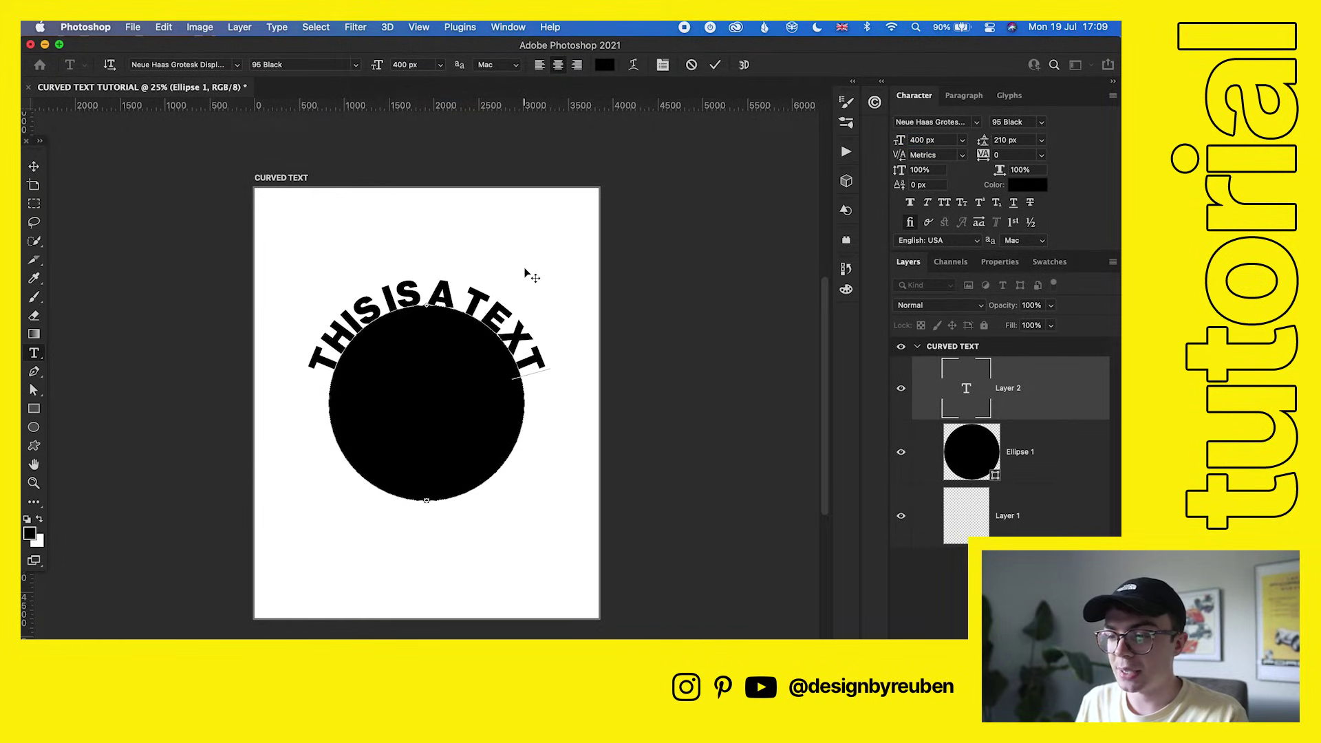
pyautogui.press('BackSpace')
pyautogui.press('BackSpace')
pyautogui.write('ST')
pyautogui.click(715, 65)
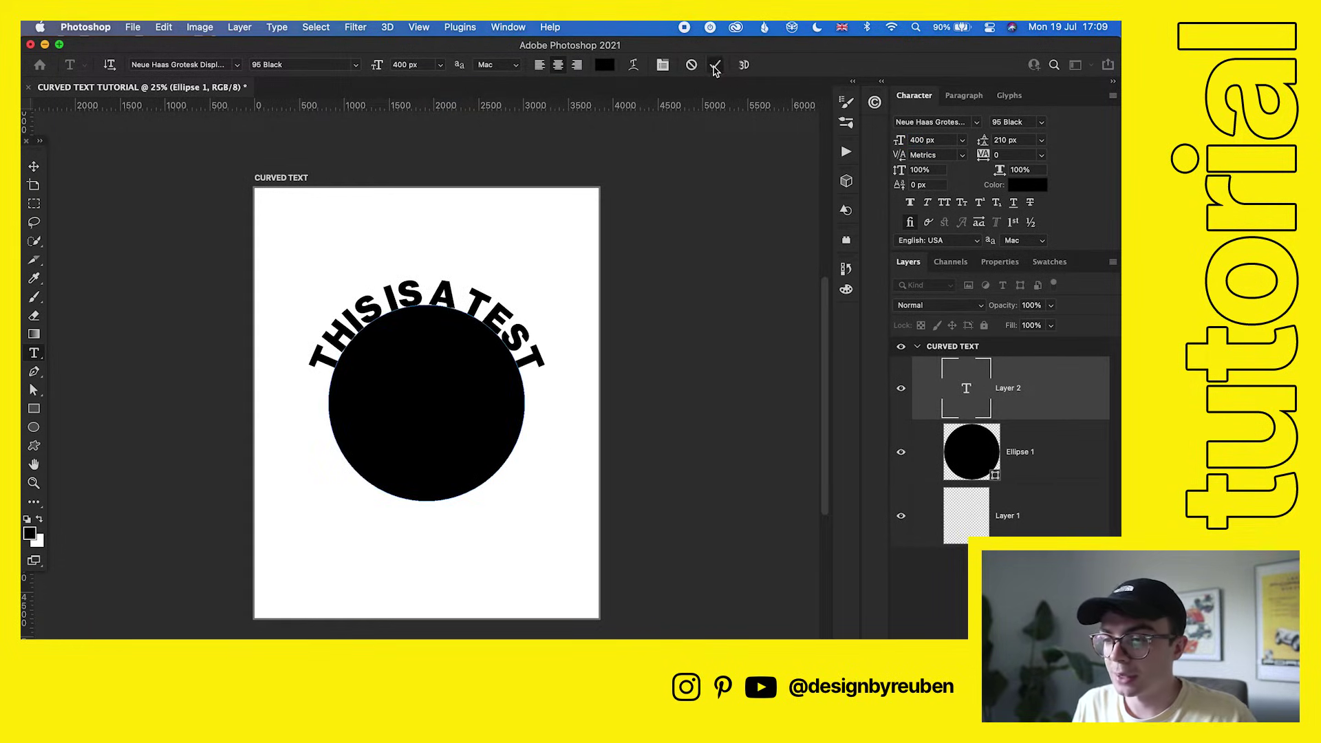
# Switch to the Move tool and hide Ellipse 1 to preview the curved text alone.
pyautogui.click(34, 167)
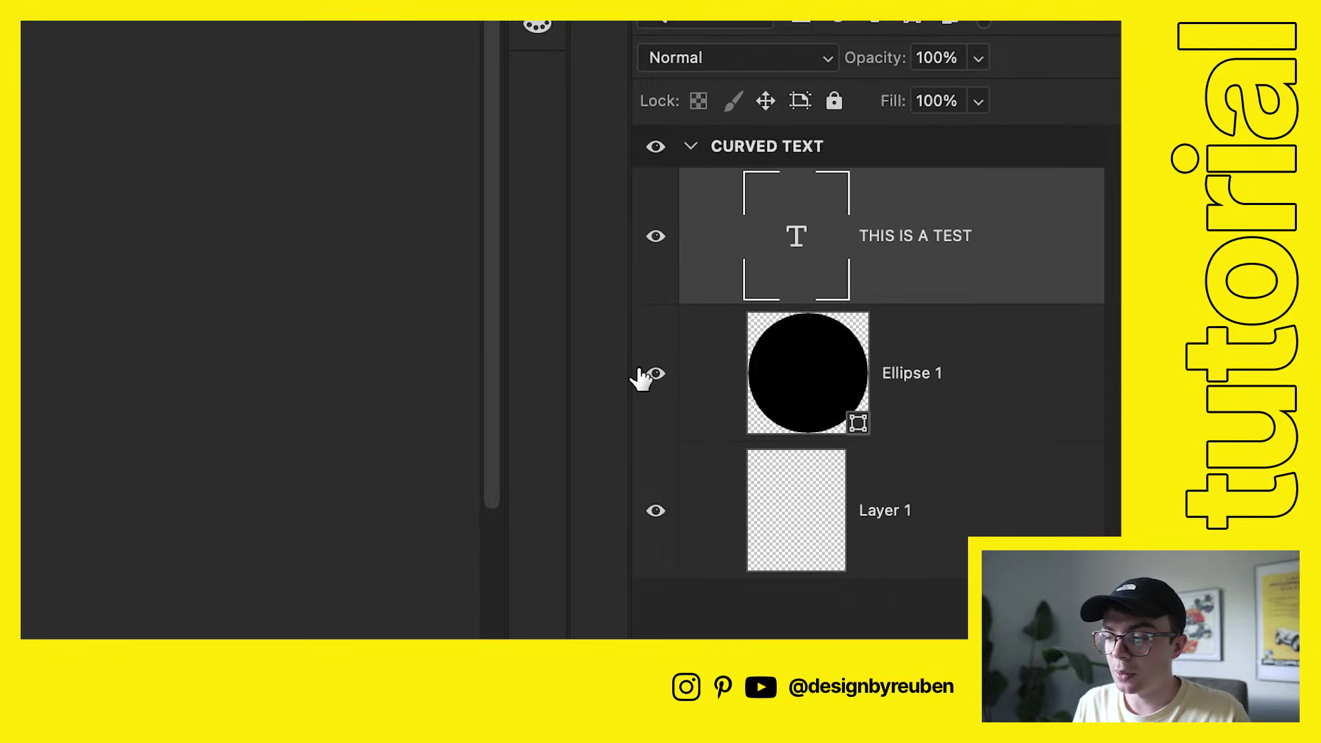
pyautogui.click(901, 453)
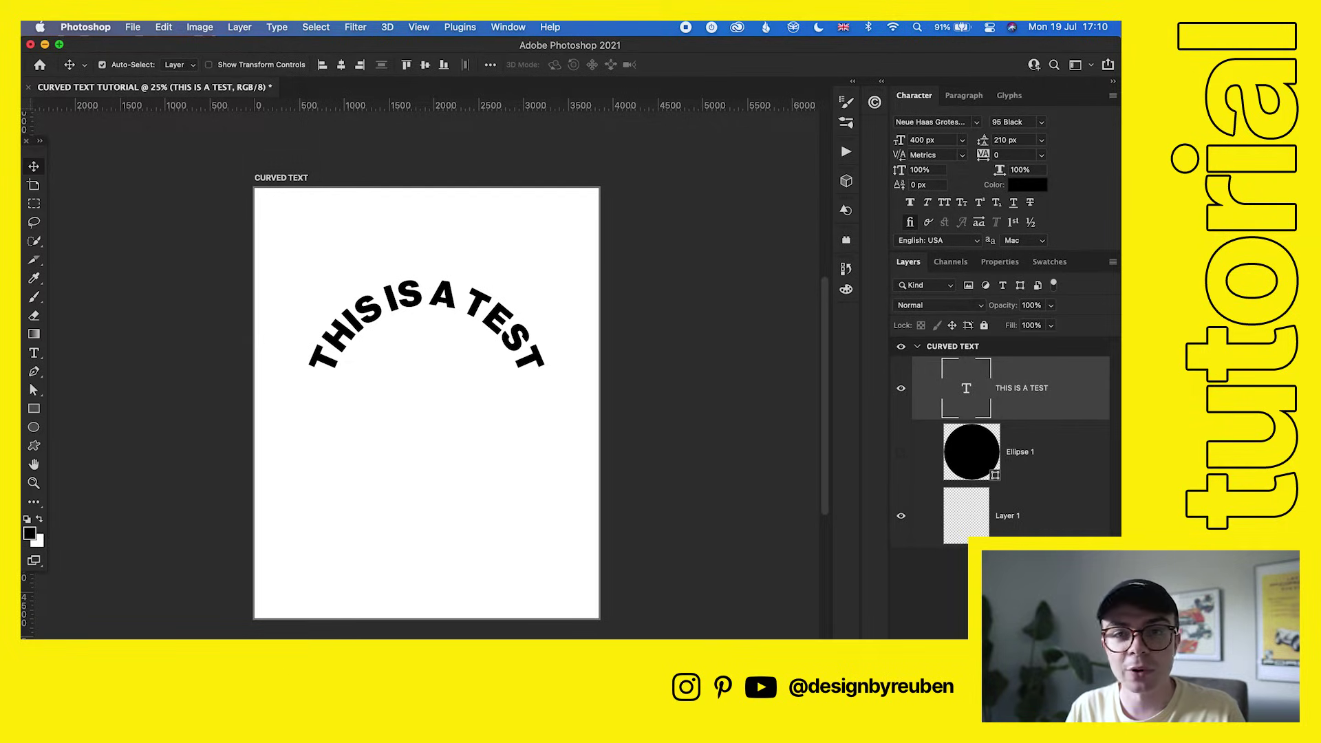
# Hide the text, show the circle again, and shrink it to about half size, shifted left.
pyautogui.click(901, 388)
pyautogui.click(900, 451)
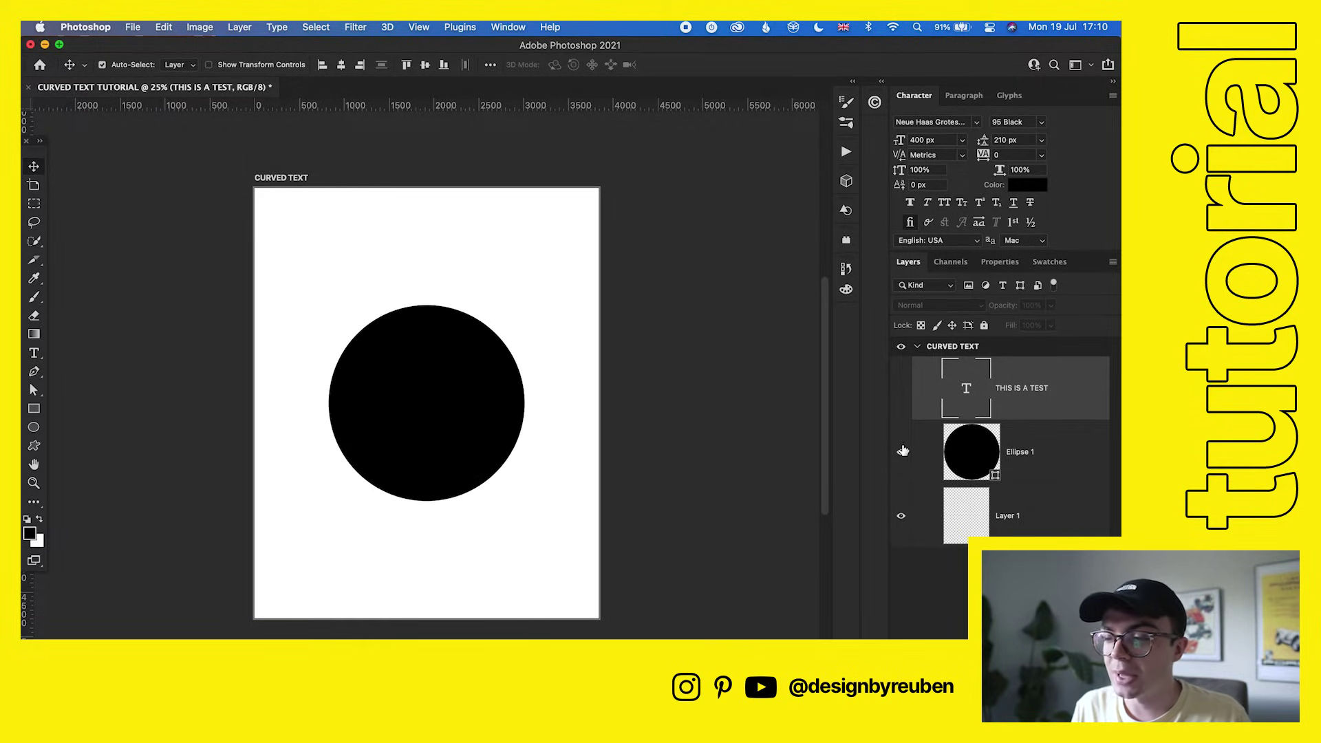
pyautogui.click(1016, 466)
pyautogui.moveTo(496, 412); pyautogui.dragTo(465, 417)
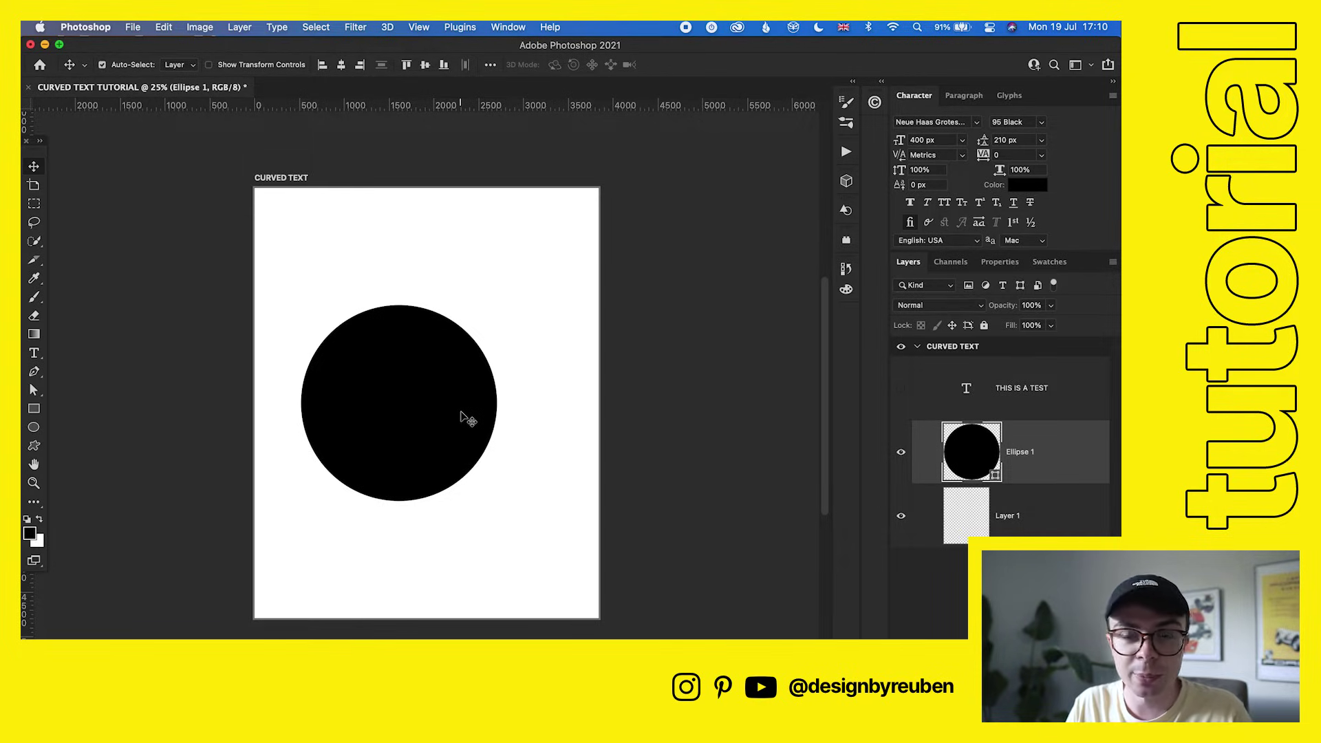
pyautogui.press('super+t')
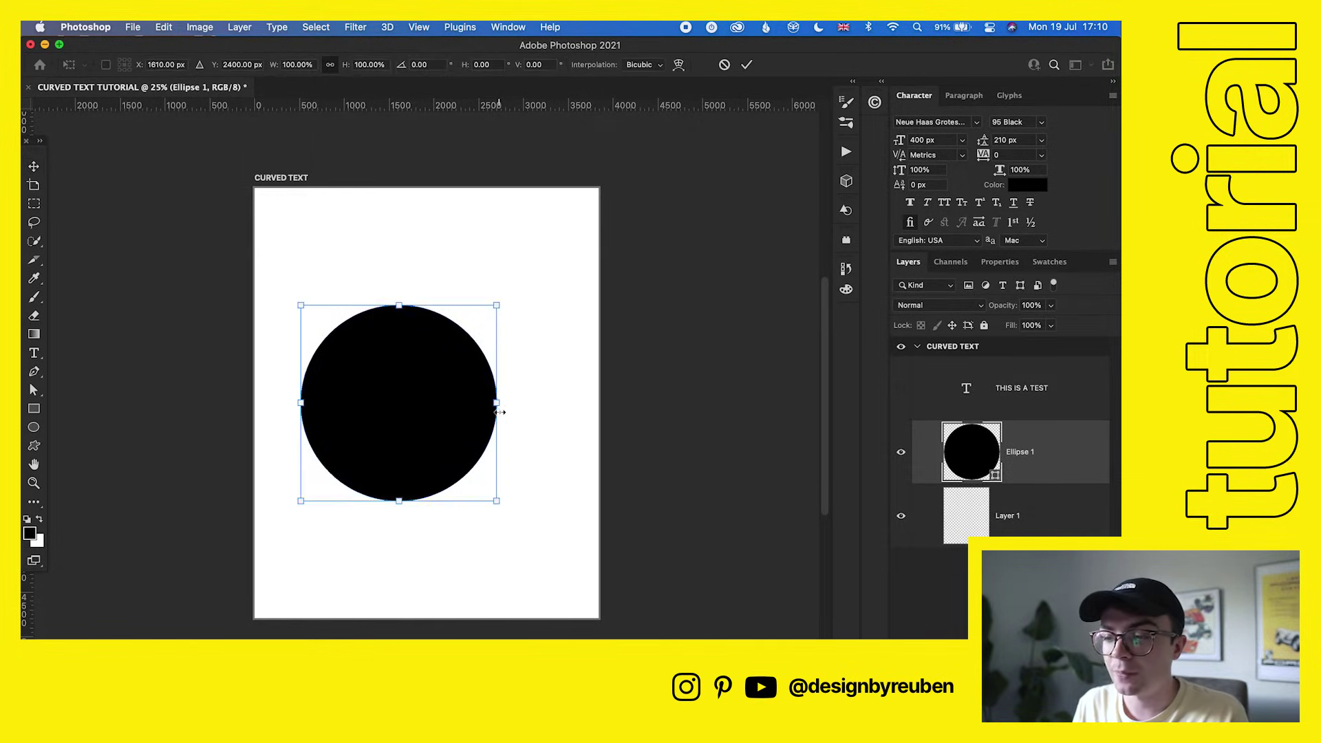
pyautogui.moveTo(497, 403); pyautogui.dragTo(394, 403)
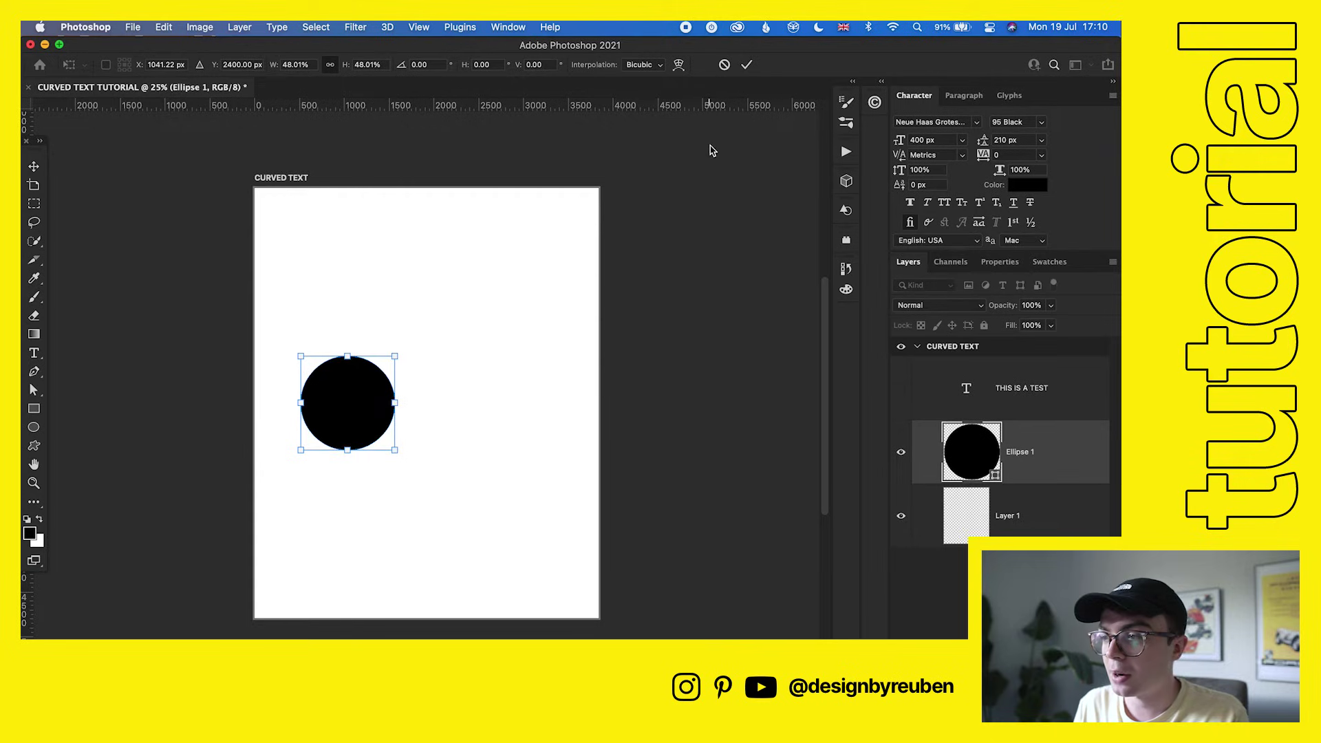
pyautogui.click(746, 64)
# Duplicate the small circle, then resize the copy to a larger circle overlapping the first.
pyautogui.press('super+j')
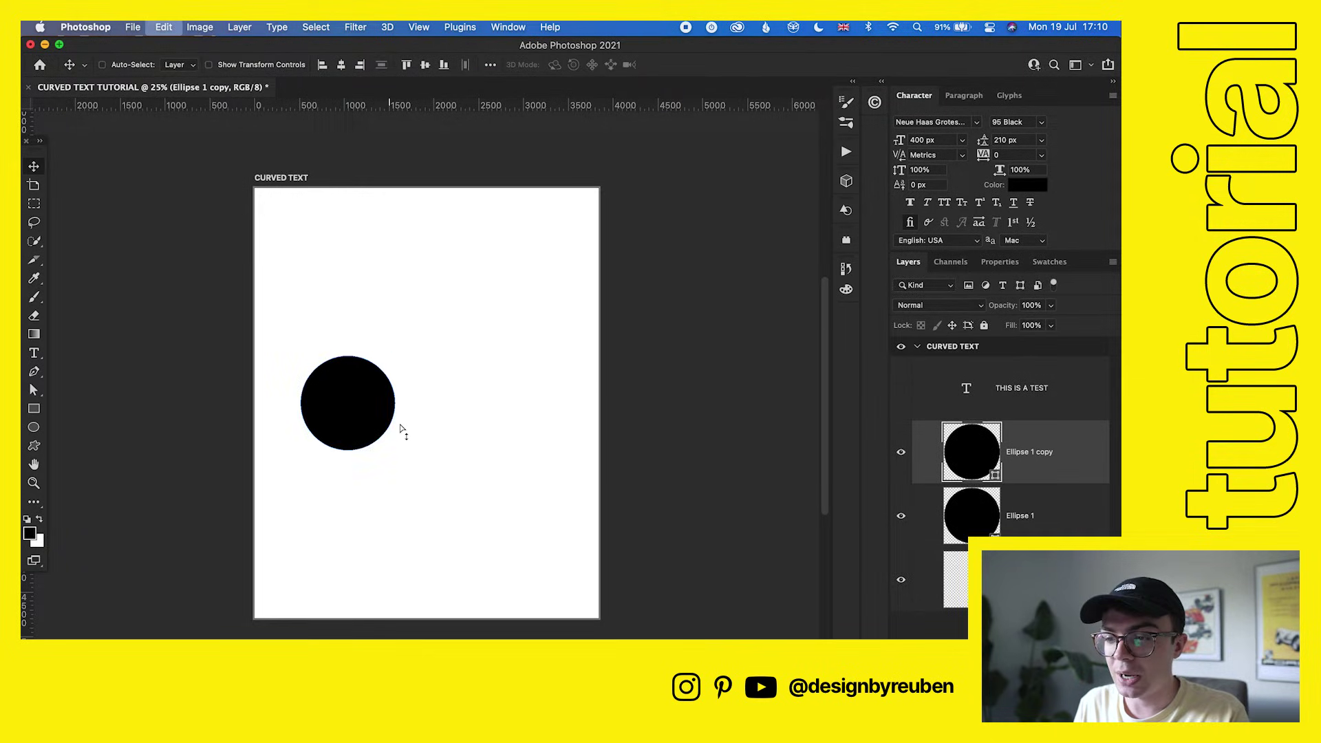
pyautogui.press('super+t')
pyautogui.moveTo(395, 404); pyautogui.dragTo(510, 286)
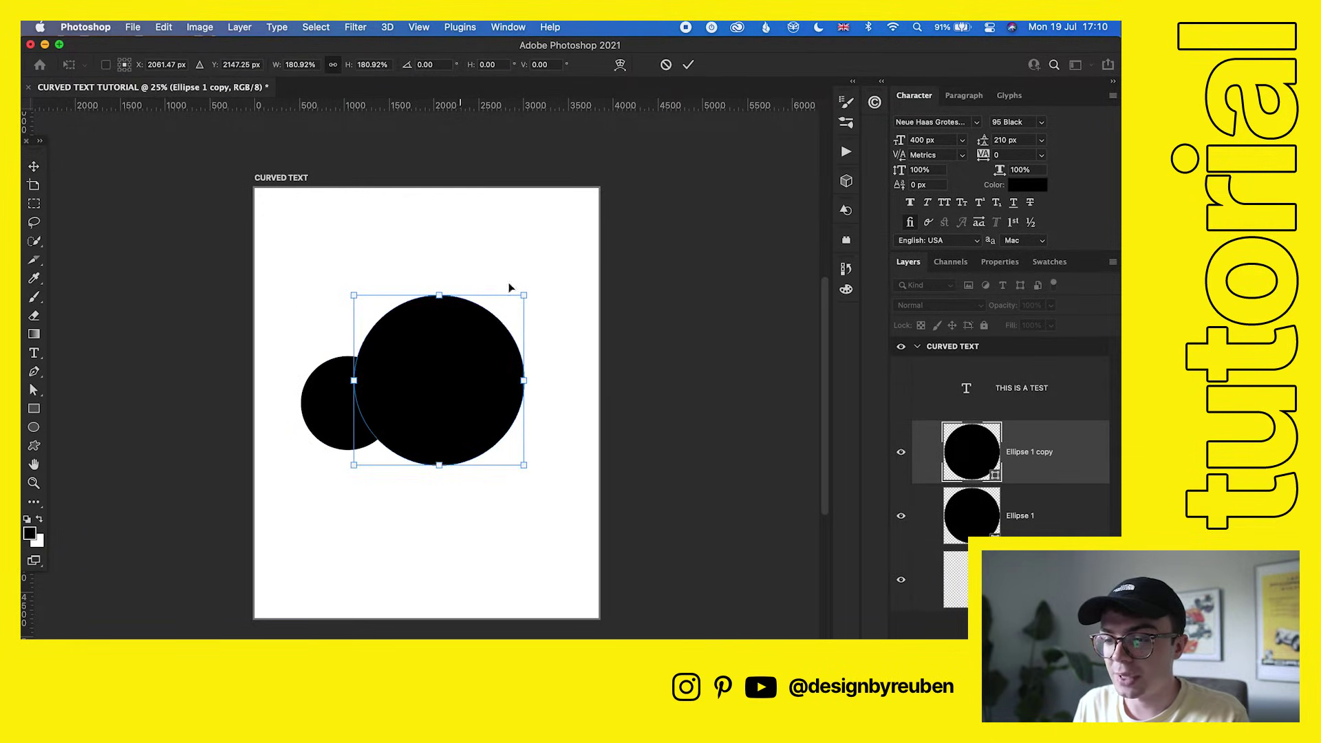
pyautogui.click(687, 64)
pyautogui.moveTo(451, 440); pyautogui.dragTo(442, 431)
pyautogui.press('super+t')
pyautogui.moveTo(433, 280); pyautogui.dragTo(434, 326)
pyautogui.moveTo(451, 385); pyautogui.dragTo(476, 410)
pyautogui.click(746, 65)
# Duplicate the large circle to form the third cloud circle.
pyautogui.press('super+j')
pyautogui.press('super+t')
pyautogui.click(687, 65)
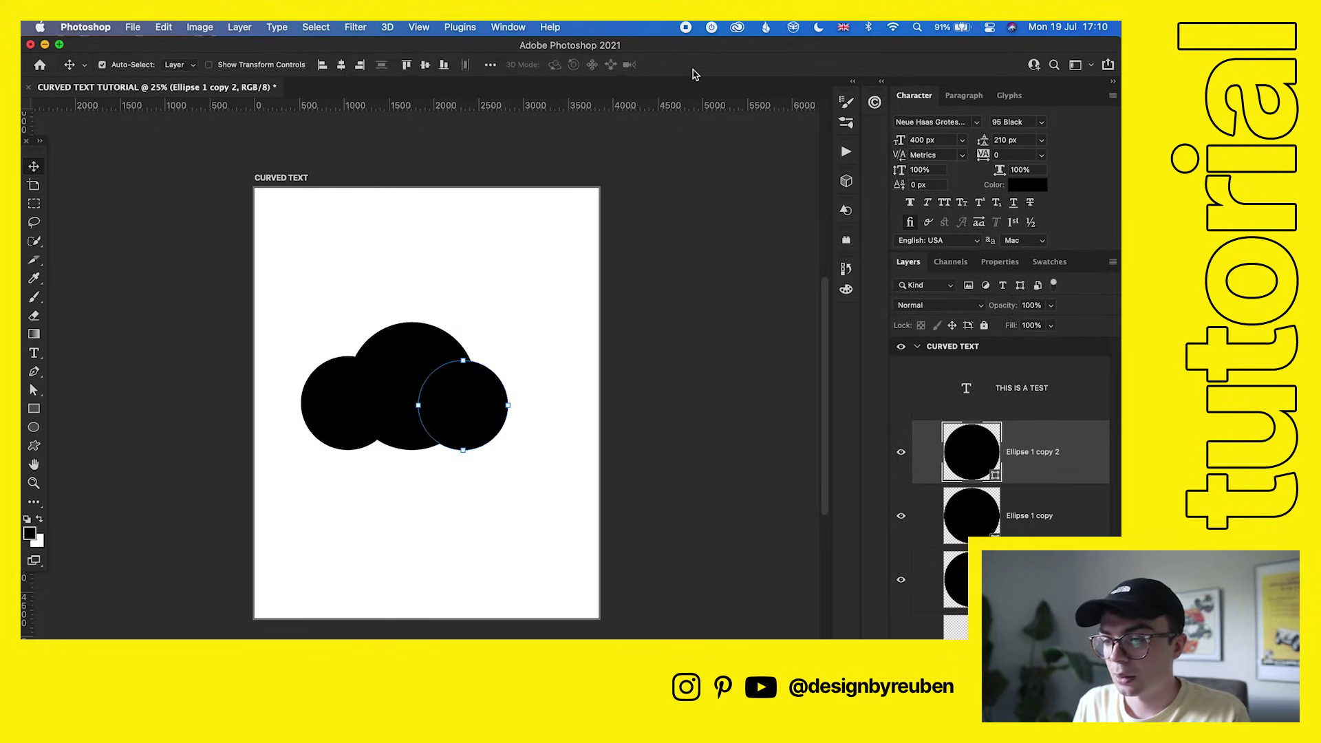
# Select all three circle layers and merge them with Unite Shapes into one cloud.
pyautogui.click(418, 463)
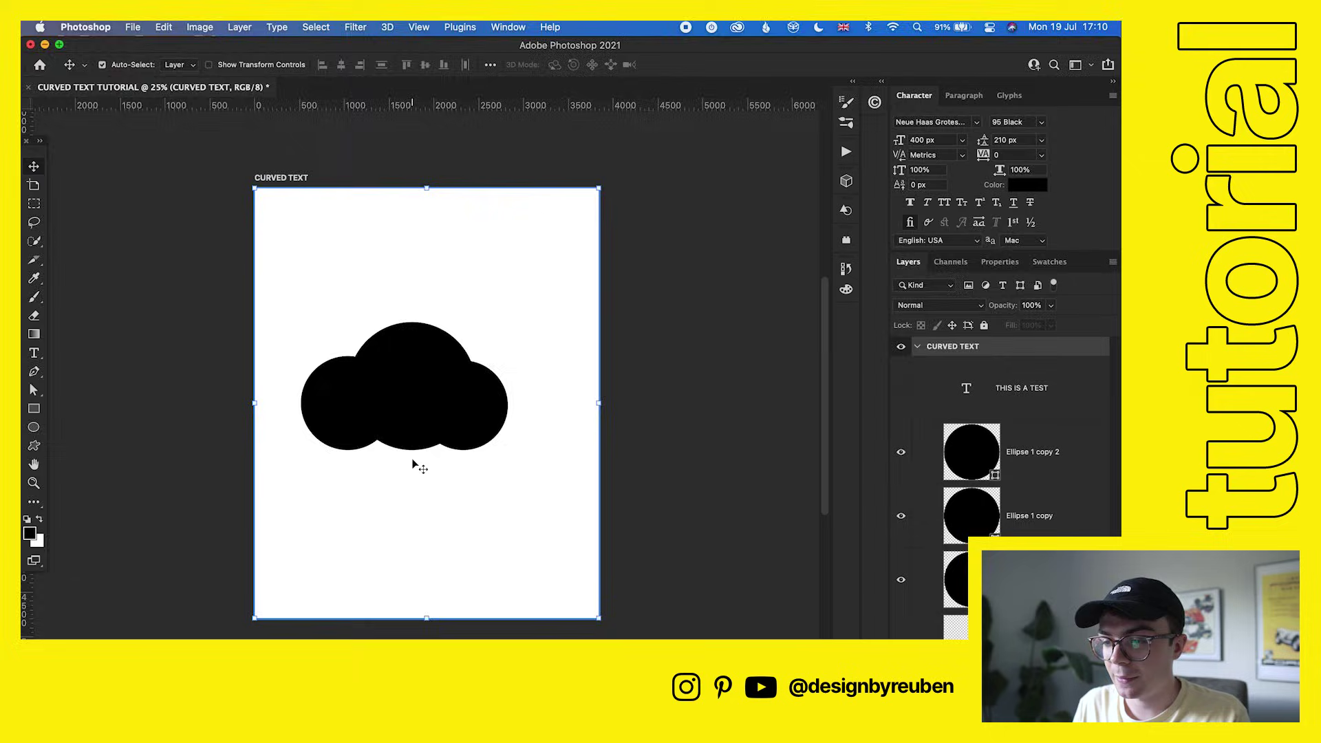
pyautogui.click(1005, 267)
pyautogui.keyDown('shift'); pyautogui.click(1009, 463); pyautogui.keyUp('shift')
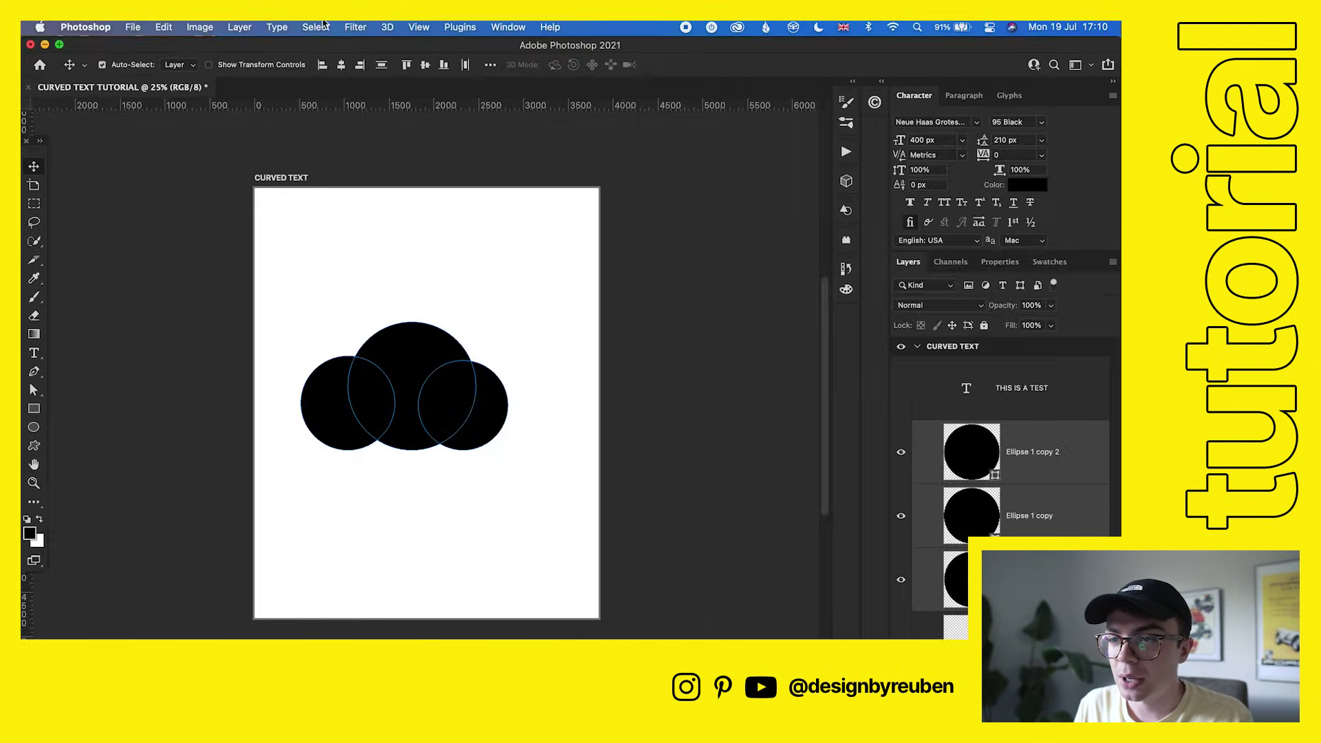
pyautogui.click(253, 26)
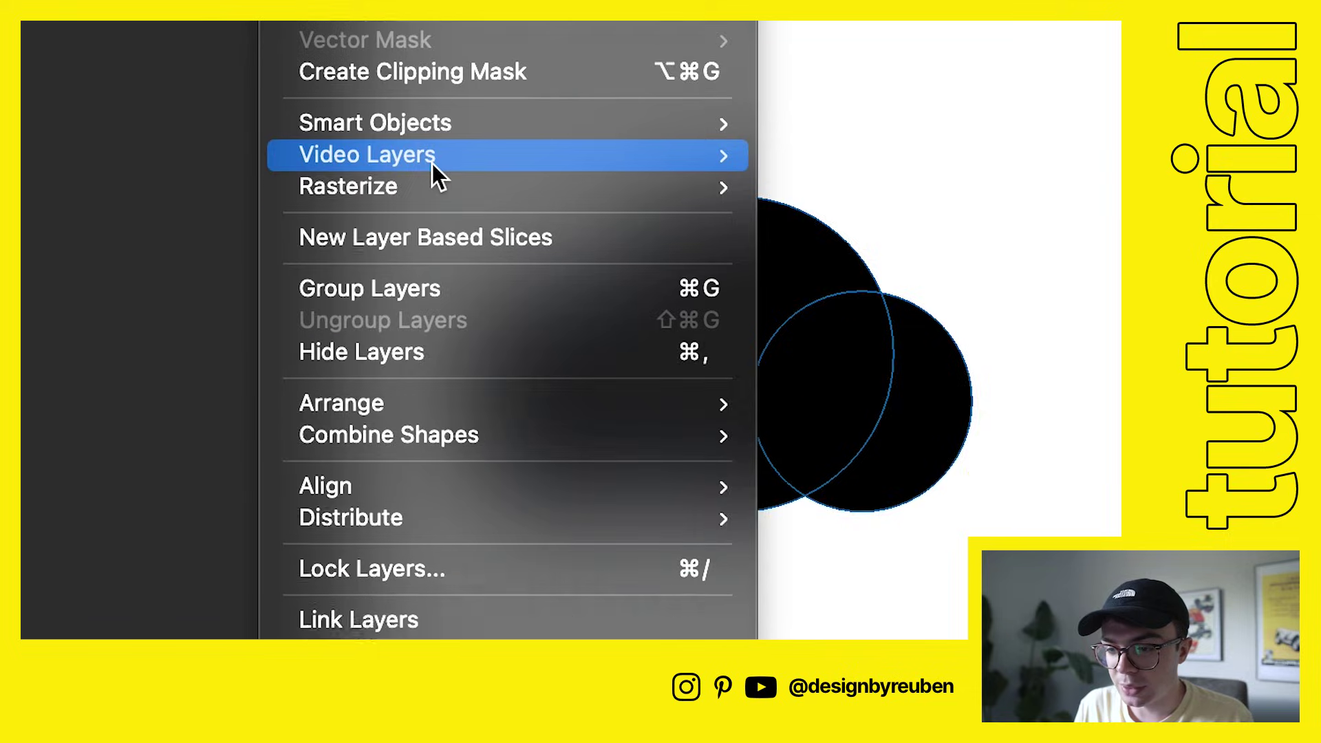
pyautogui.moveTo(474, 413)
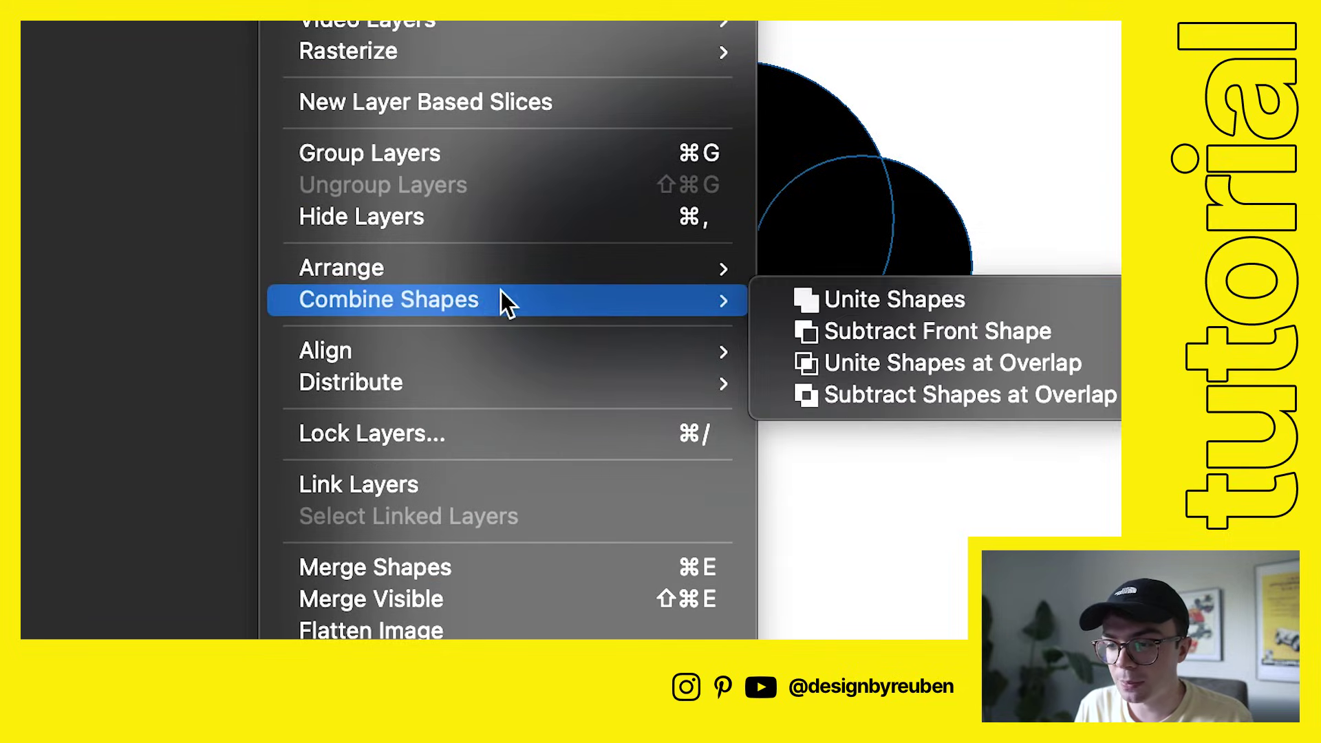
pyautogui.click(866, 296)
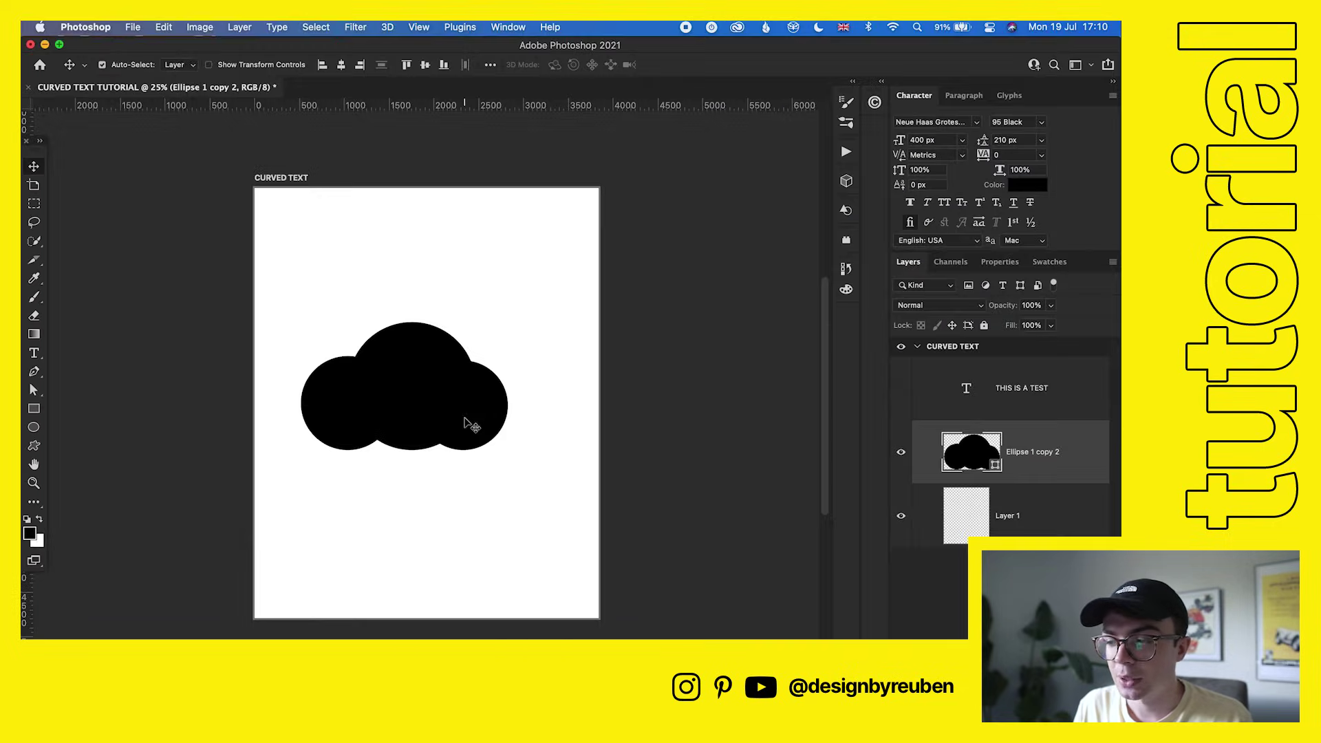
pyautogui.click(903, 455)
pyautogui.click(901, 452)
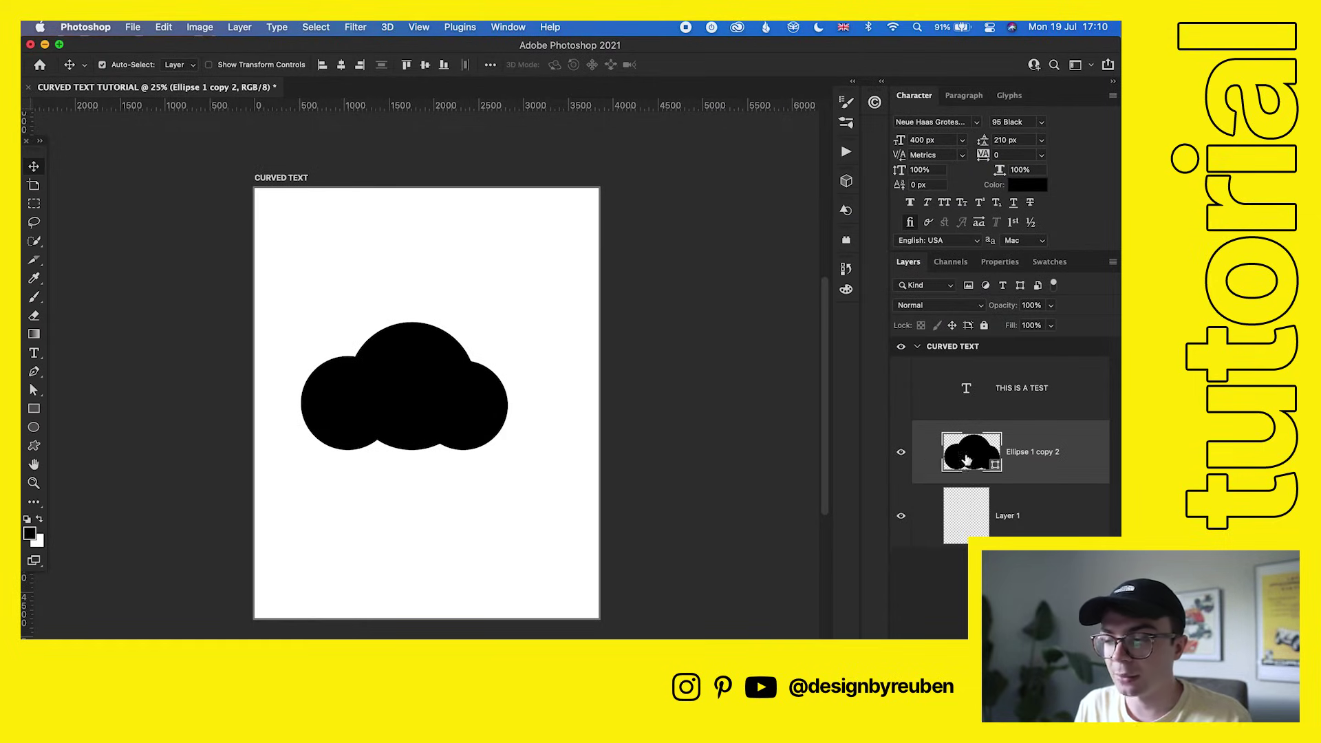
# Centre the cloud on the canvas and enlarge it evenly to about 135%.
pyautogui.click(340, 65)
pyautogui.click(424, 65)
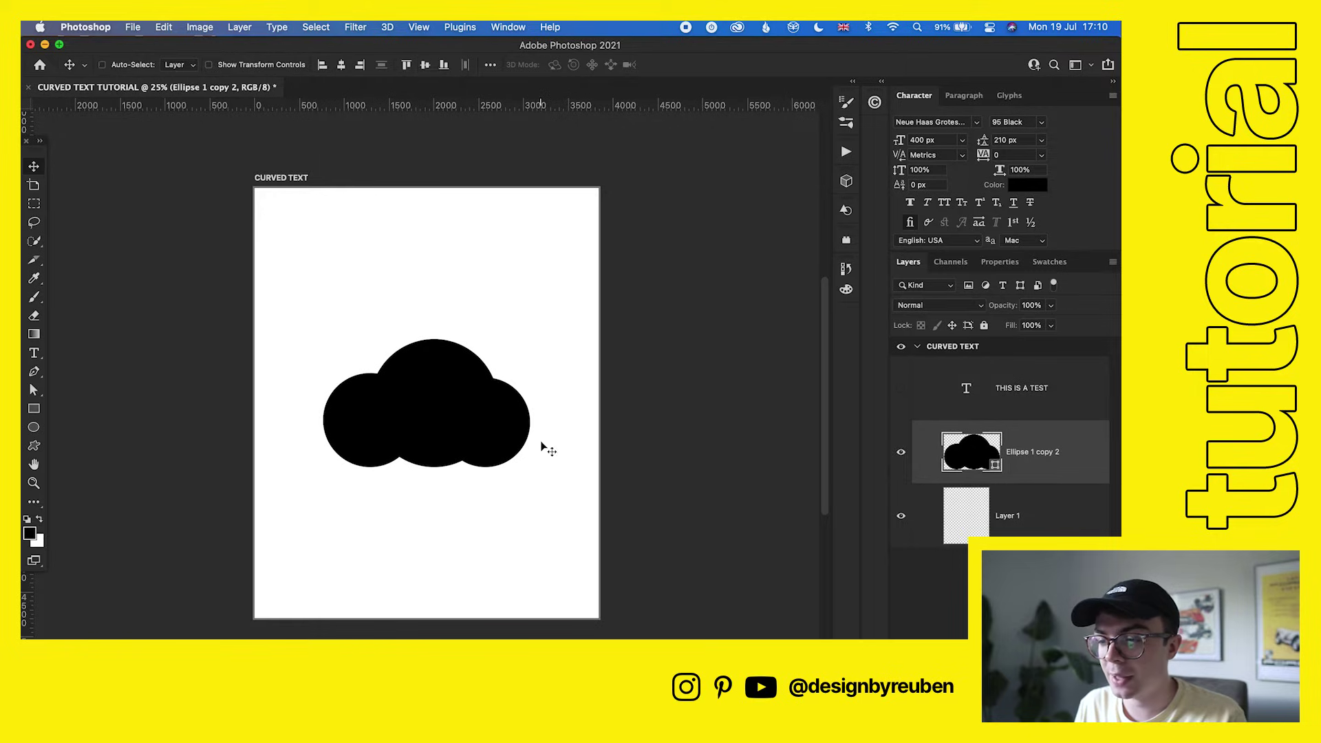
pyautogui.hotkey('ctrl', 't')
pyautogui.moveTo(530, 407); pyautogui.dragTo(571, 411)
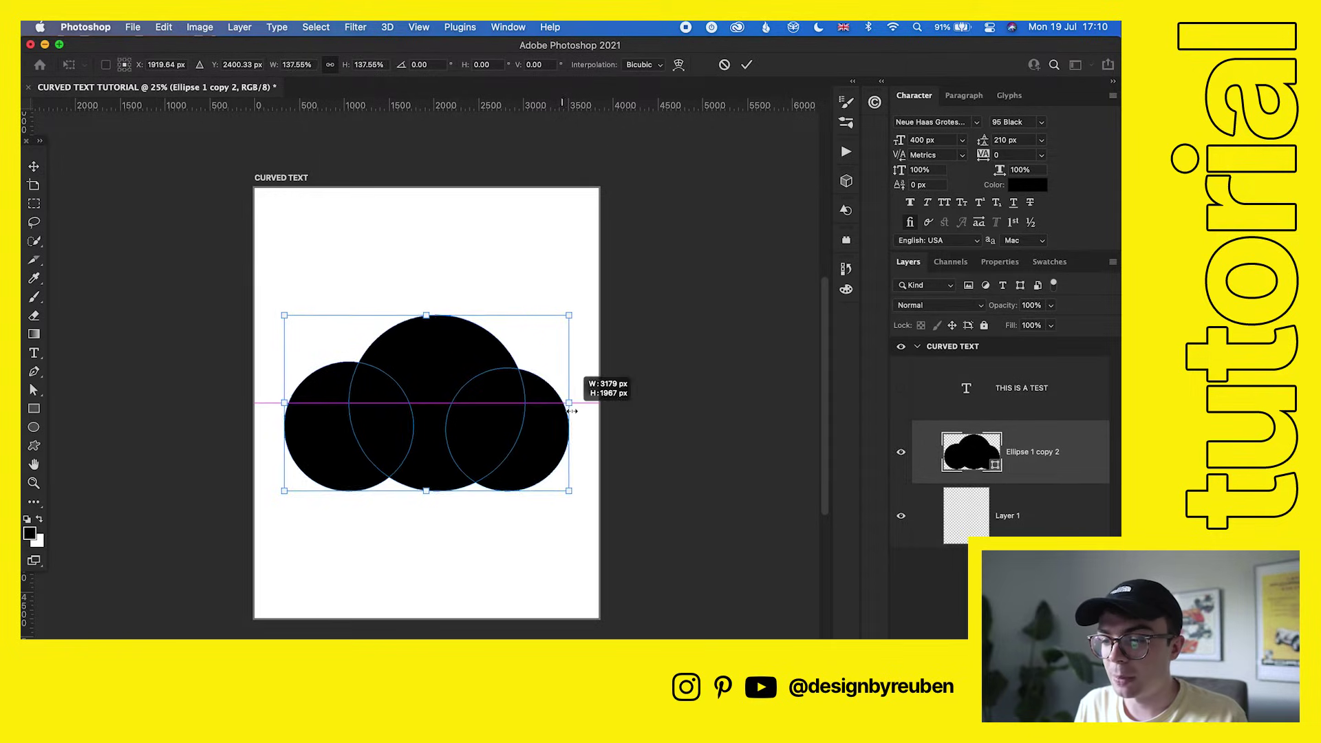
pyautogui.click(746, 65)
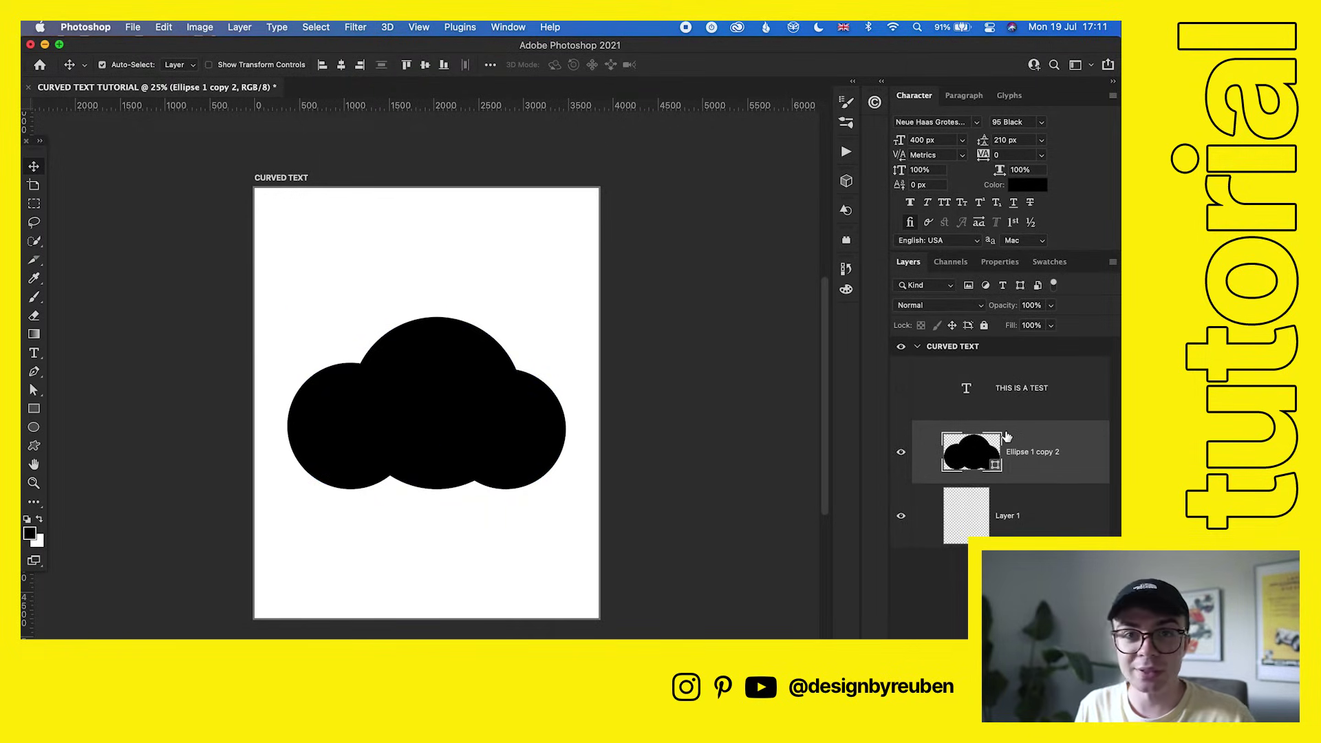
# Type 'HEADS IN THE CLOUDS' along the top of the cloud outline.
pyautogui.press('t')
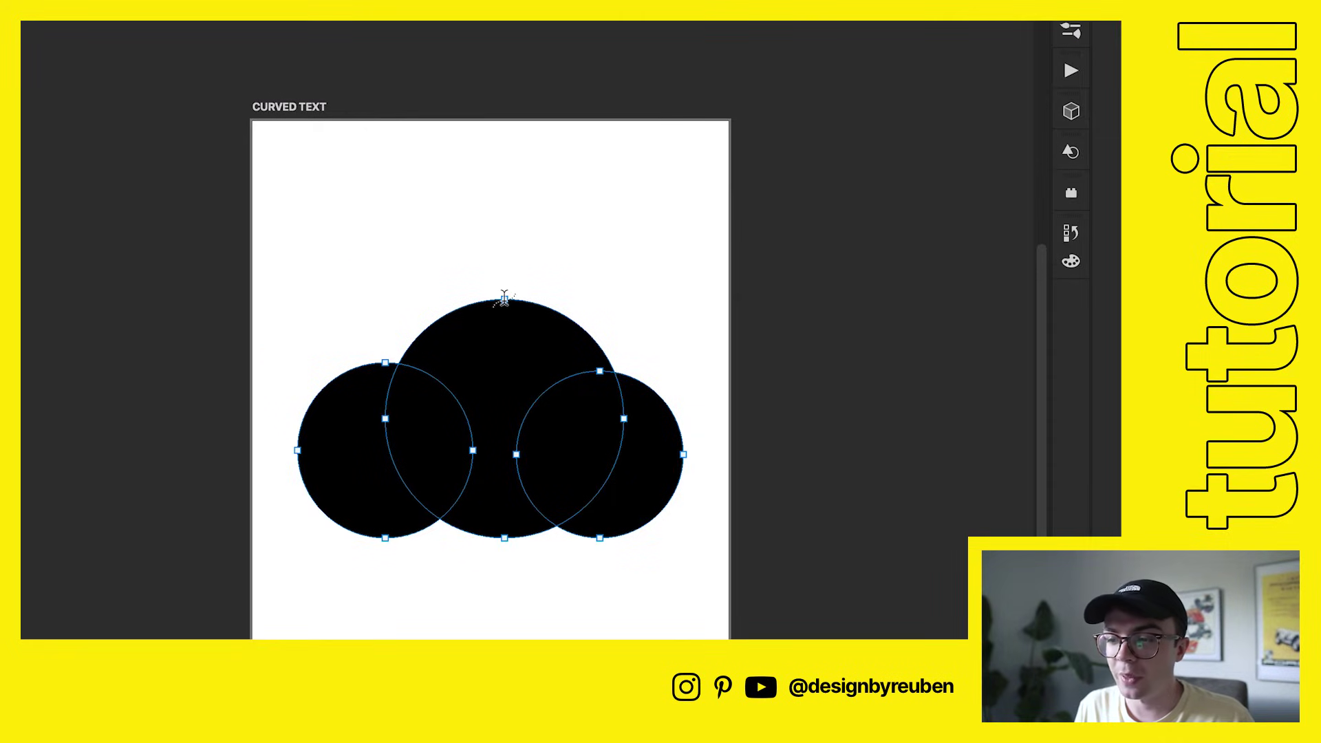
pyautogui.click(504, 298)
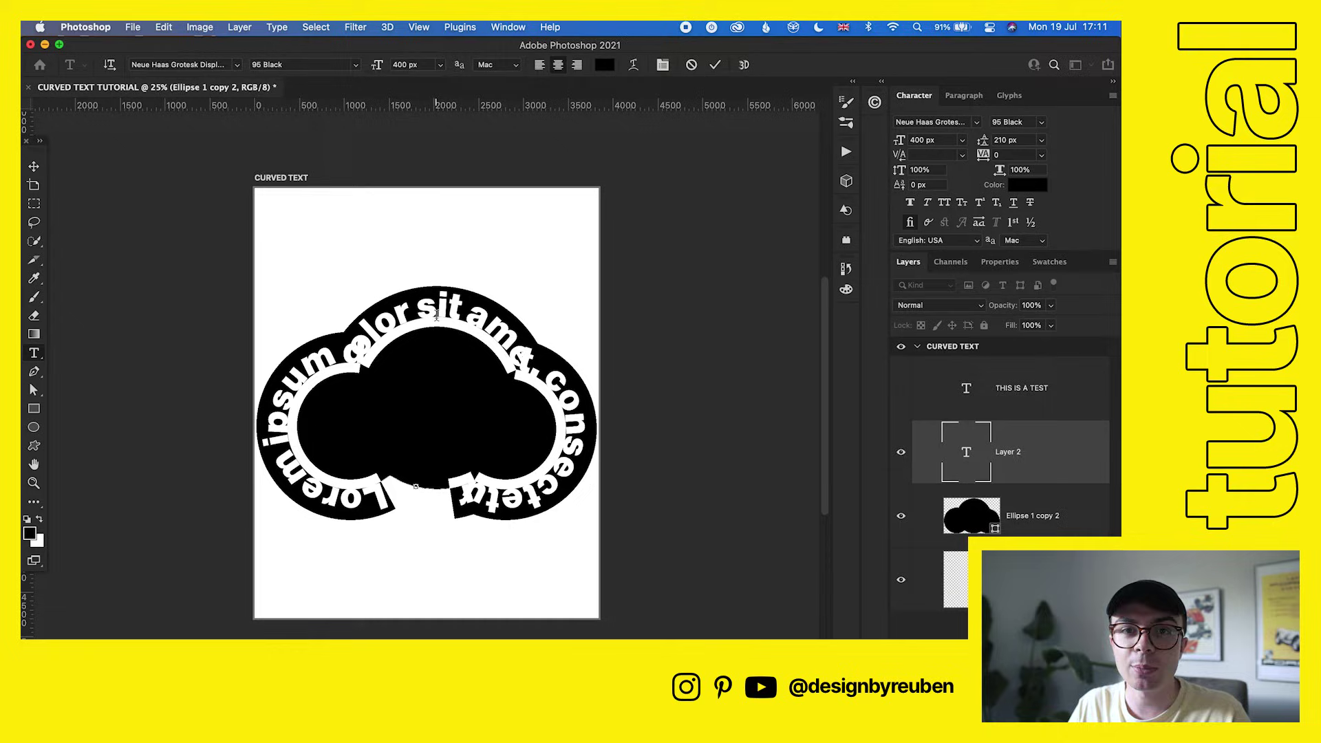
pyautogui.write('T')
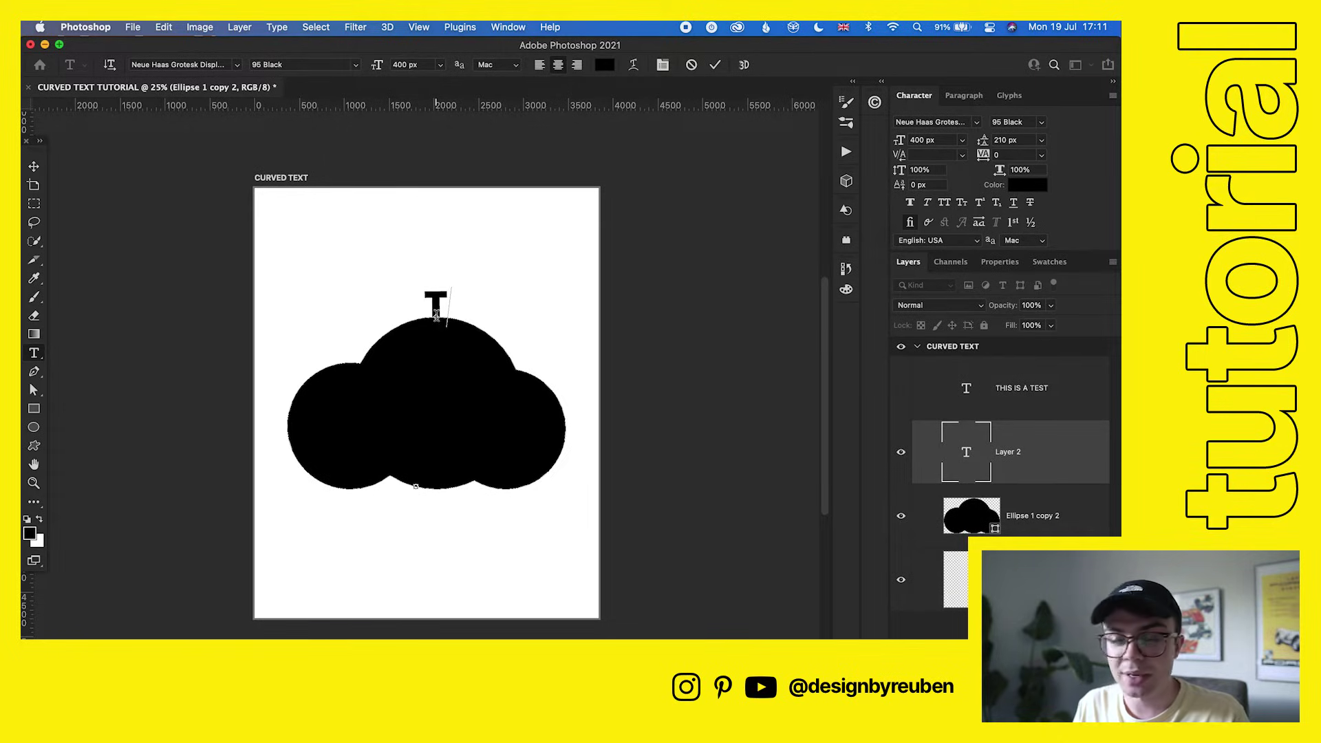
pyautogui.write('T')
pyautogui.press('BackSpace')
pyautogui.press('BackSpace')
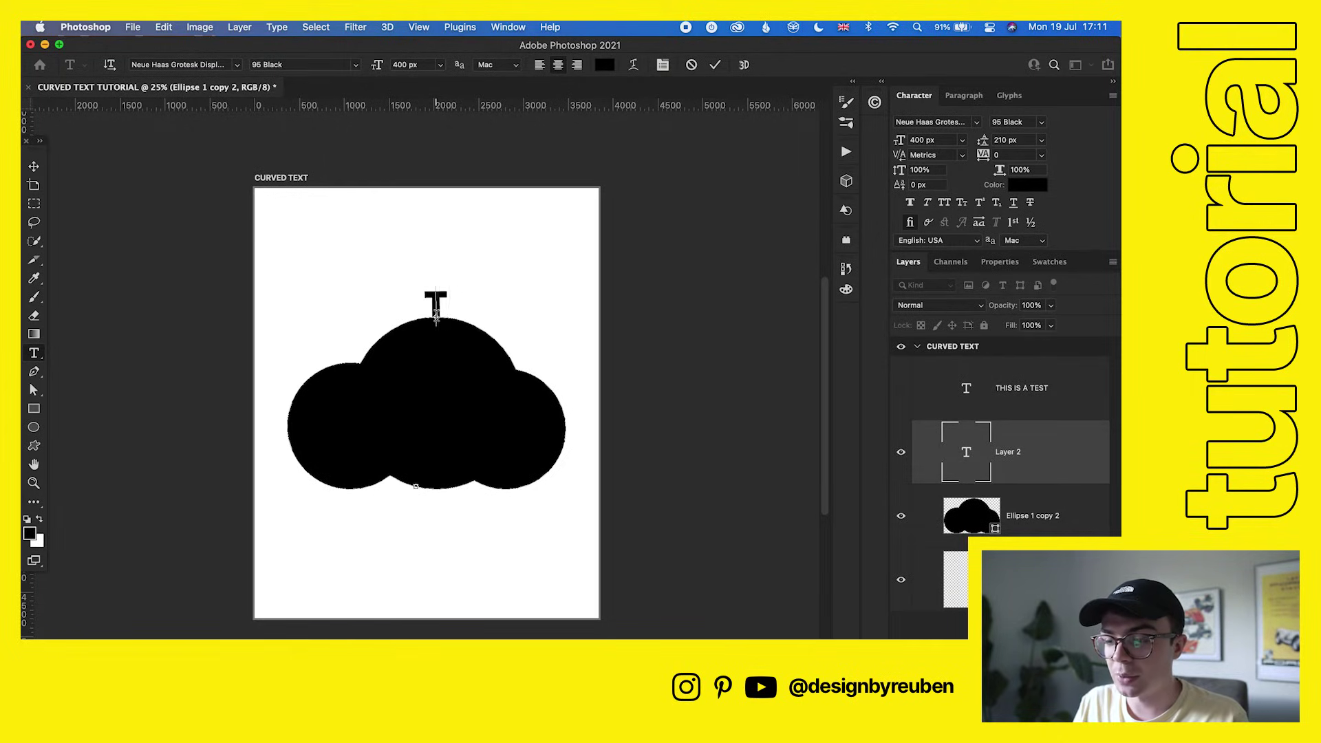
pyautogui.write('HEADS IN THE CLOUDS')
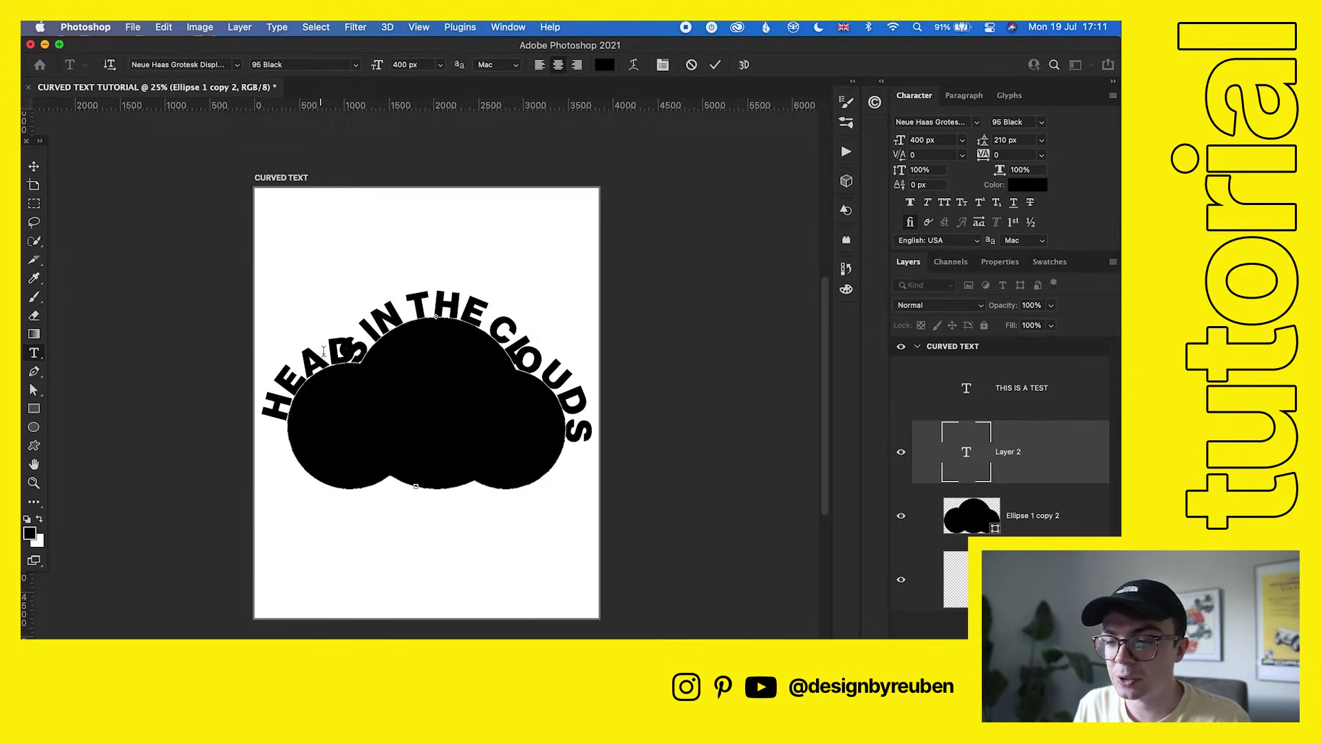
# Set the curved text's tracking to 520 and commit it.
pyautogui.moveTo(323, 351); pyautogui.dragTo(348, 347)
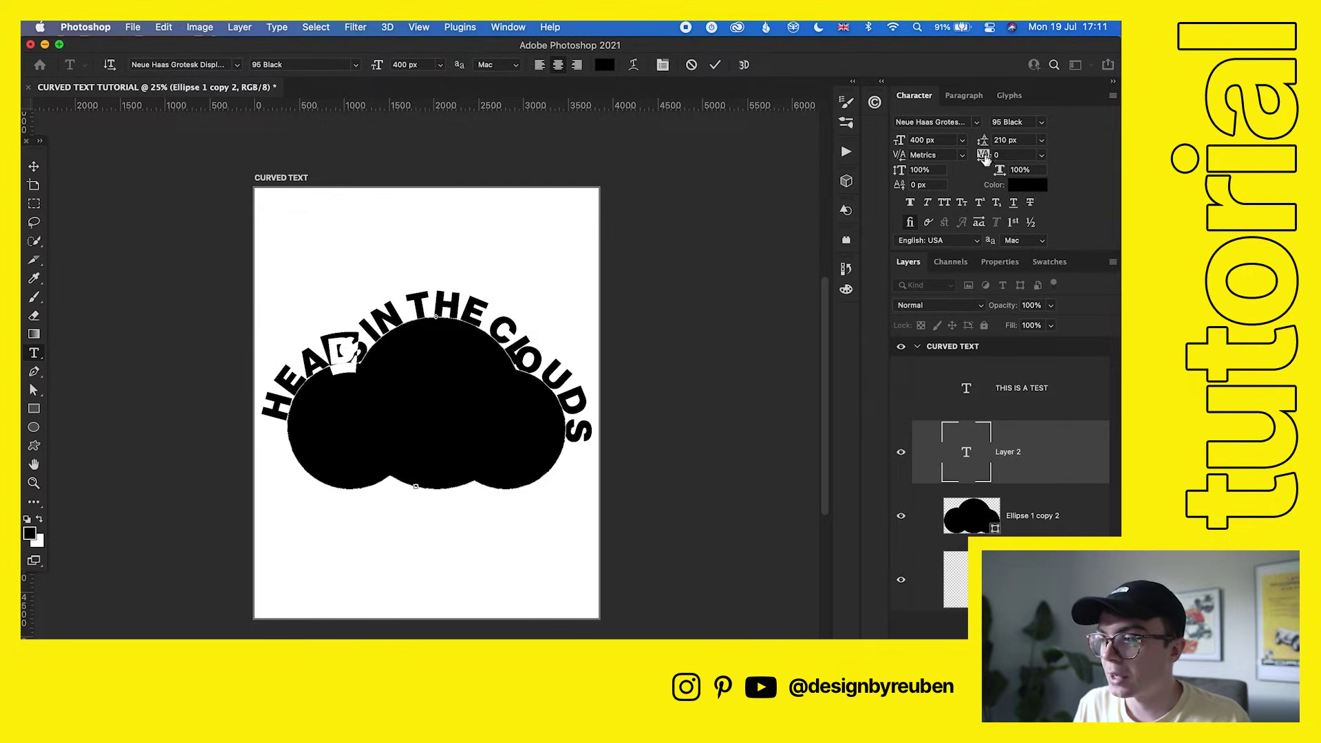
pyautogui.moveTo(985, 158); pyautogui.dragTo(1016, 147)
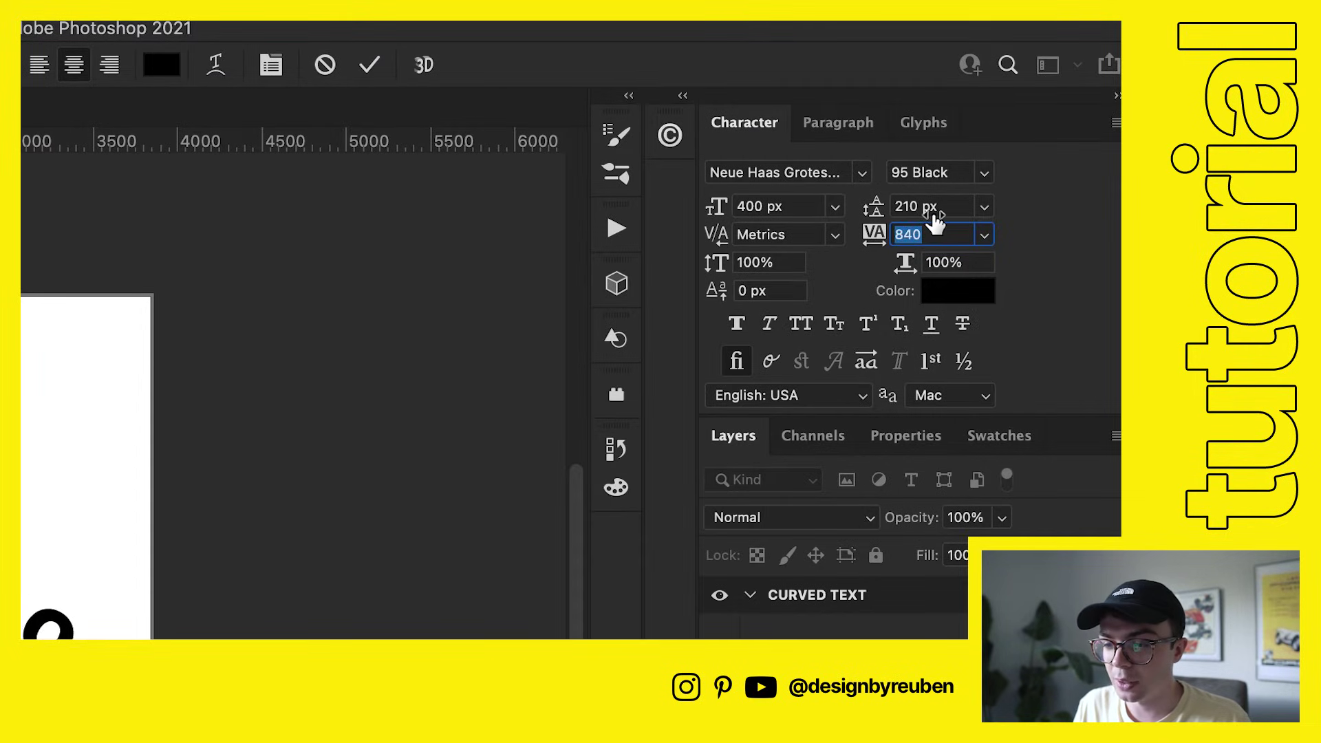
pyautogui.moveTo(935, 220); pyautogui.dragTo(914, 222)
pyautogui.press('Return')
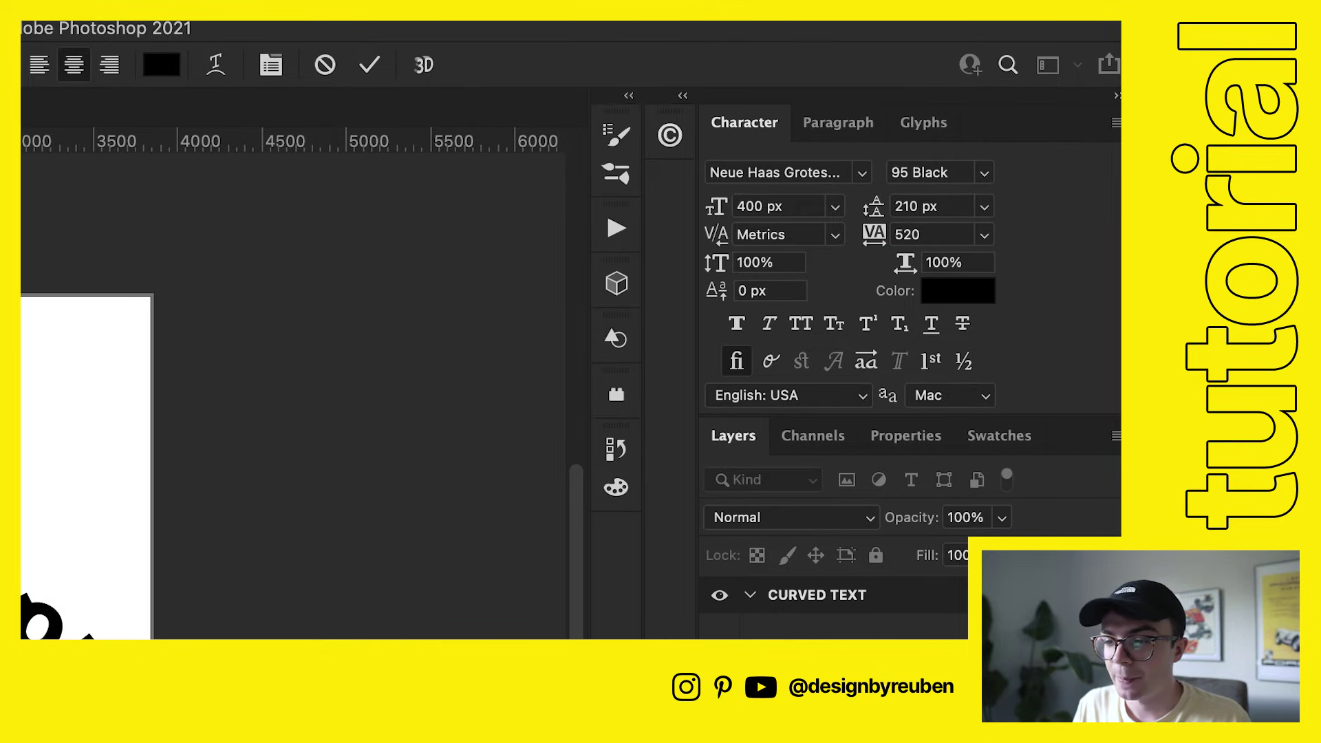
pyautogui.click(33, 166)
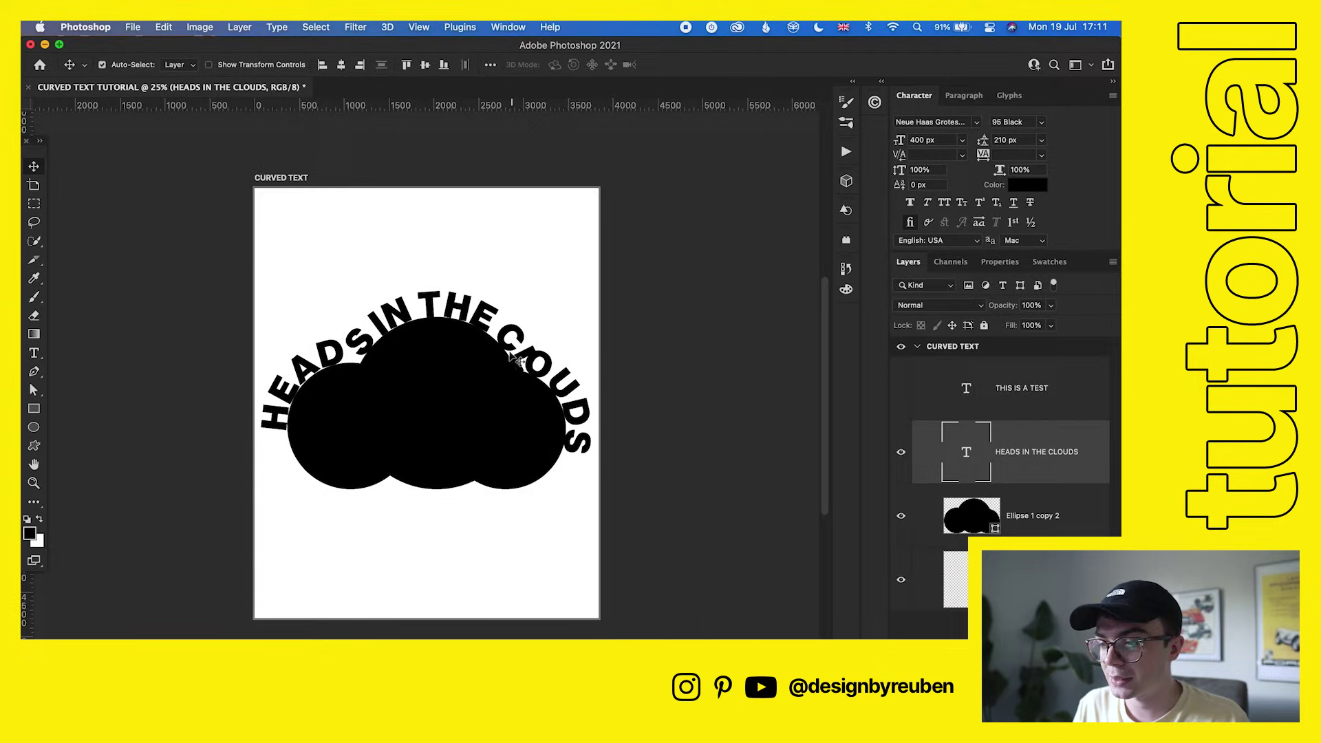
# Hide the cloud, scale the curved text down to about 72%, then hide the text layer.
pyautogui.click(902, 517)
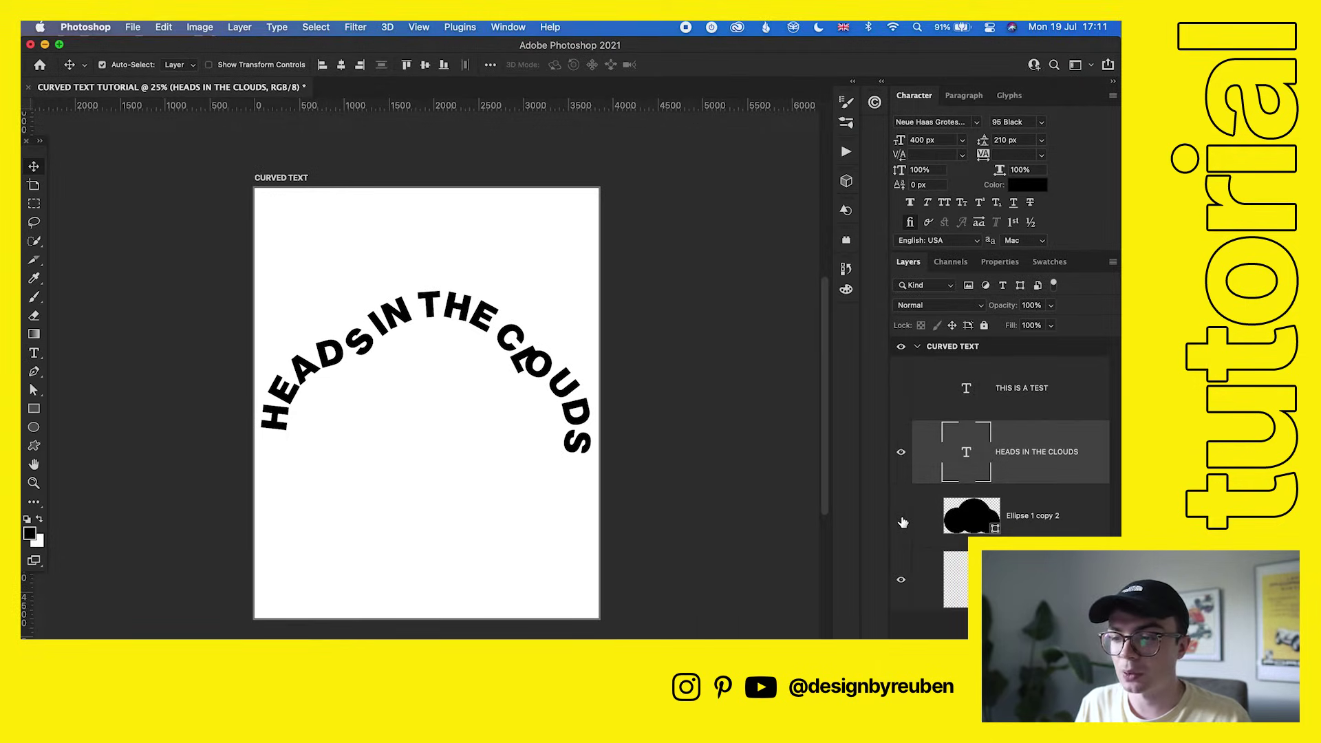
pyautogui.hotkey('ctrl', 't')
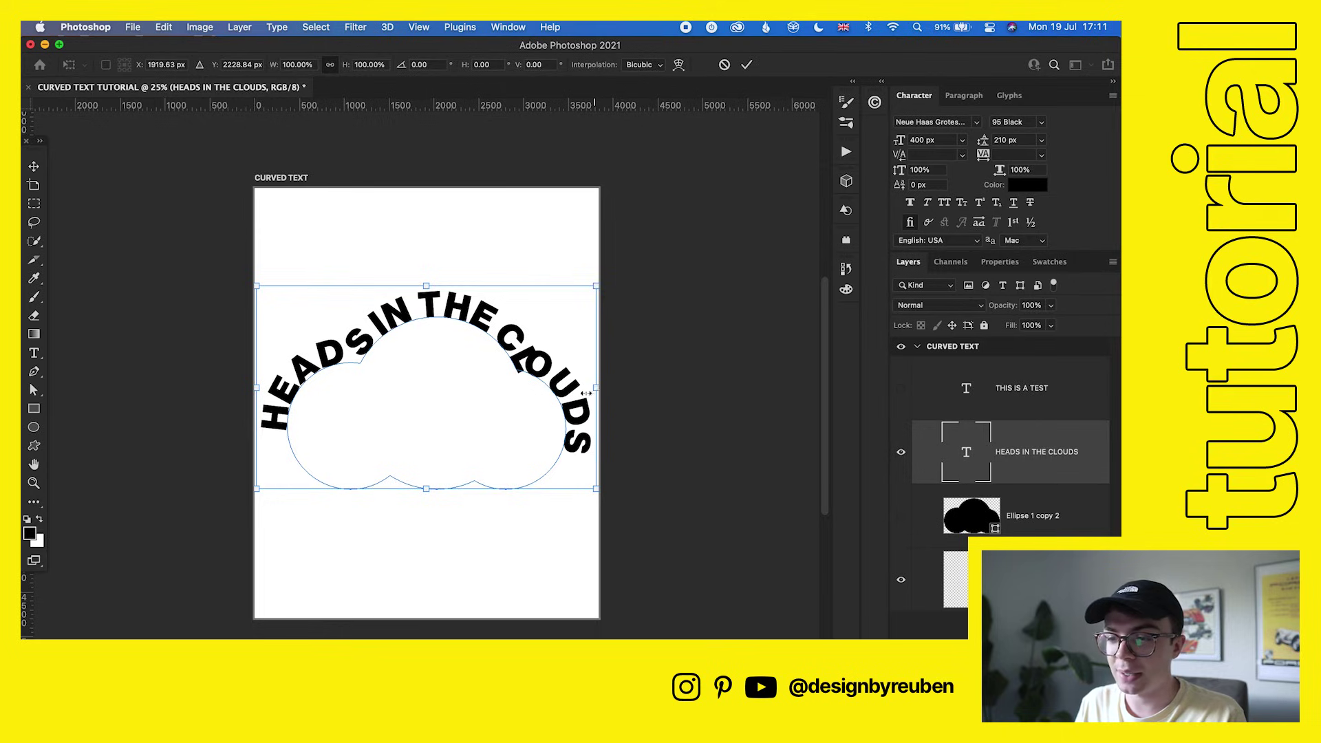
pyautogui.moveTo(591, 388); pyautogui.dragTo(546, 392)
pyautogui.click(746, 64)
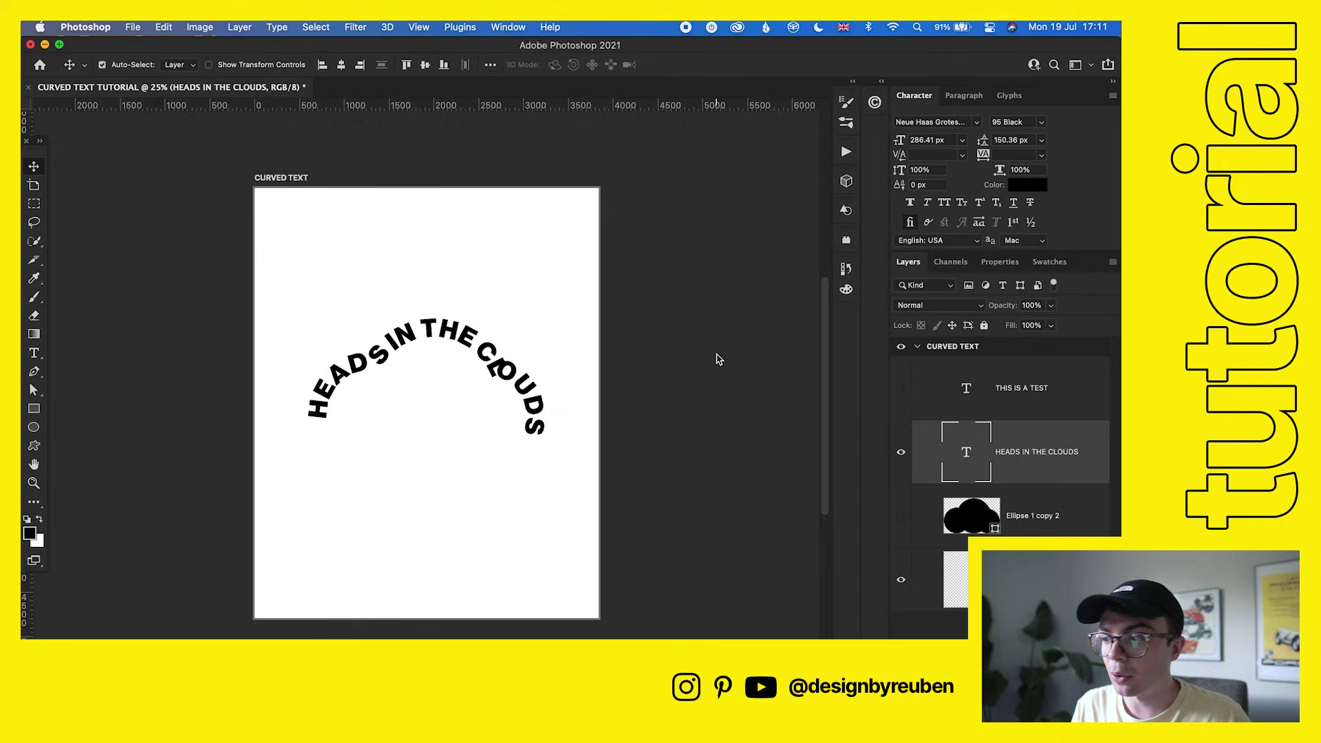
pyautogui.click(900, 451)
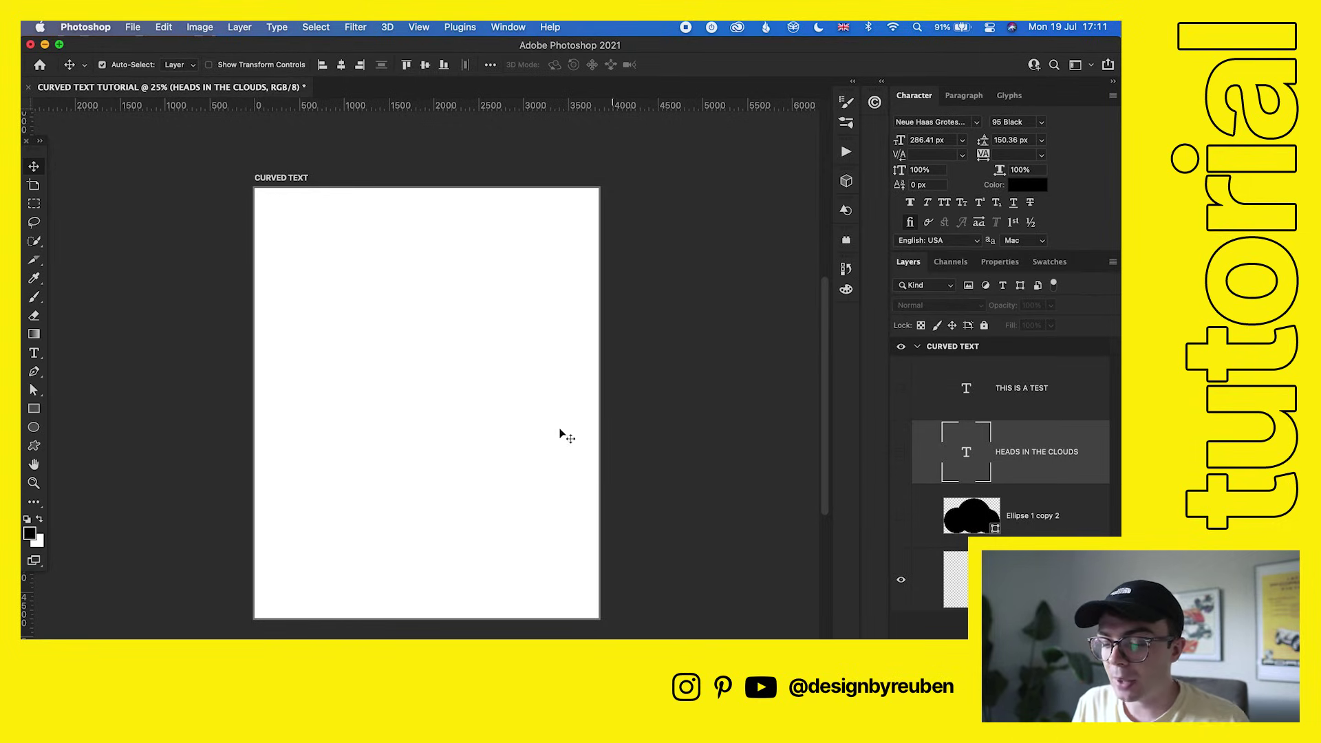
# Add a new 'THIS IS A TEST' text layer and centre it on the canvas.
pyautogui.press('t')
pyautogui.click(415, 382)
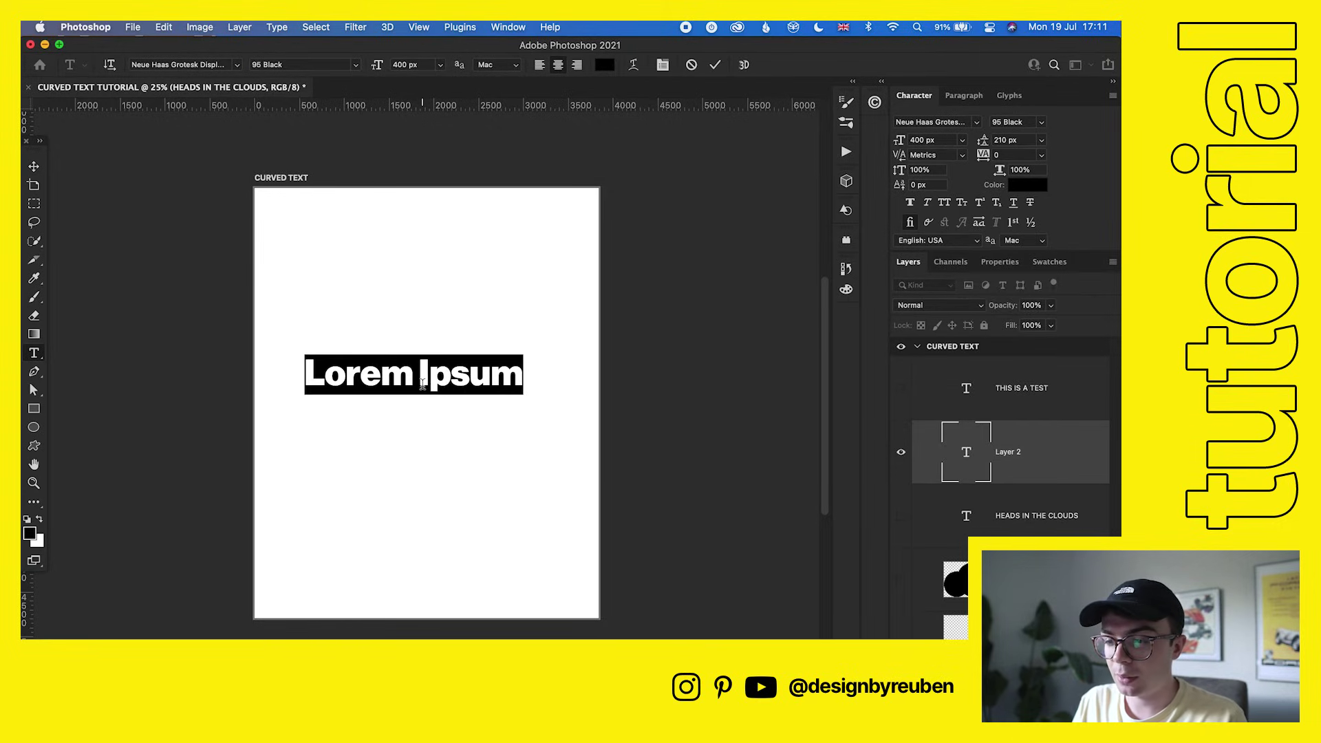
pyautogui.write('THIS IS T')
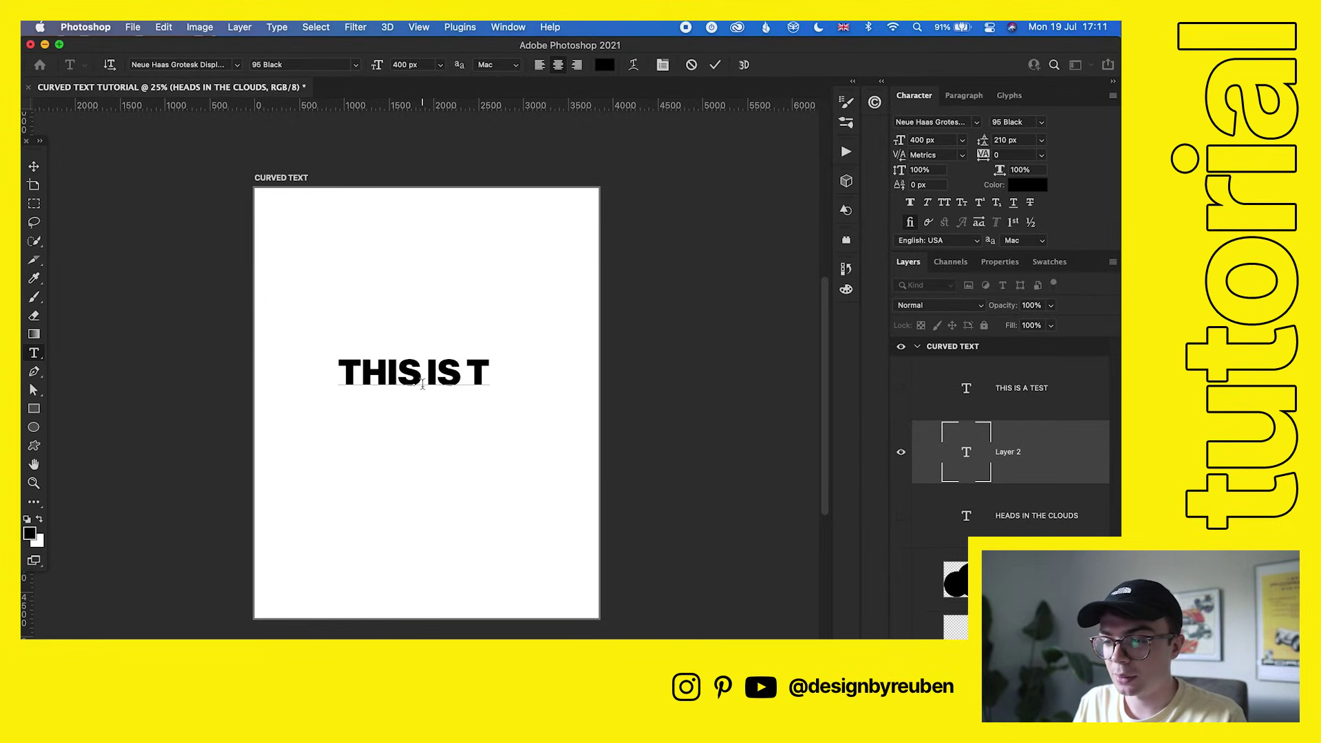
pyautogui.press('BackSpace')
pyautogui.write('A TEST')
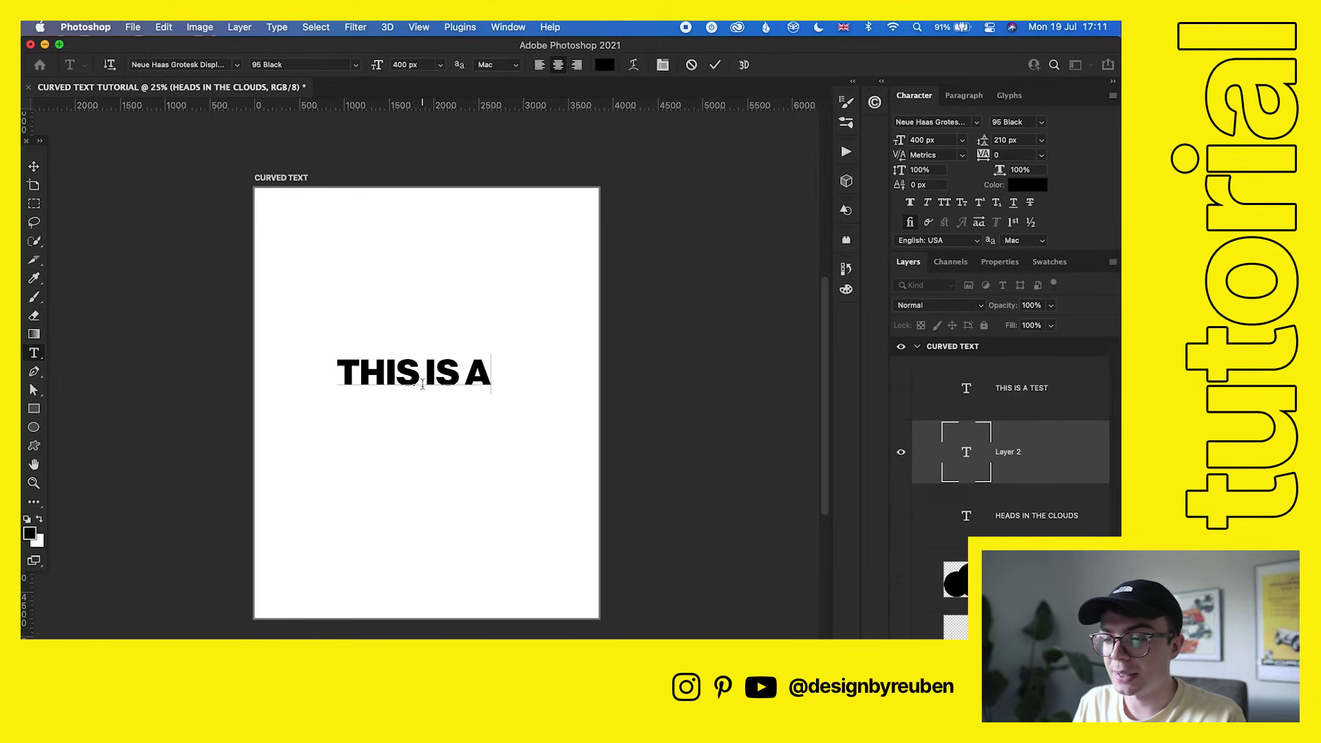
pyautogui.click(34, 167)
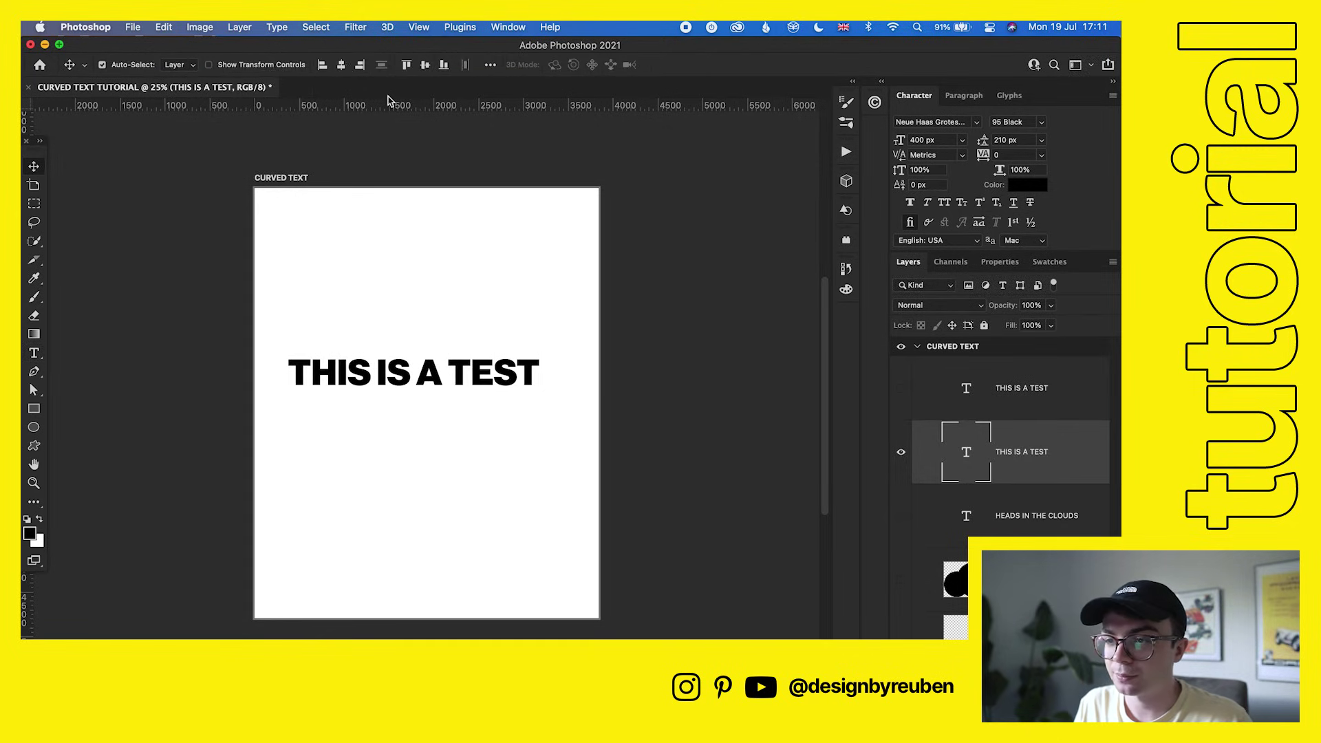
pyautogui.click(340, 65)
pyautogui.click(443, 65)
pyautogui.click(425, 64)
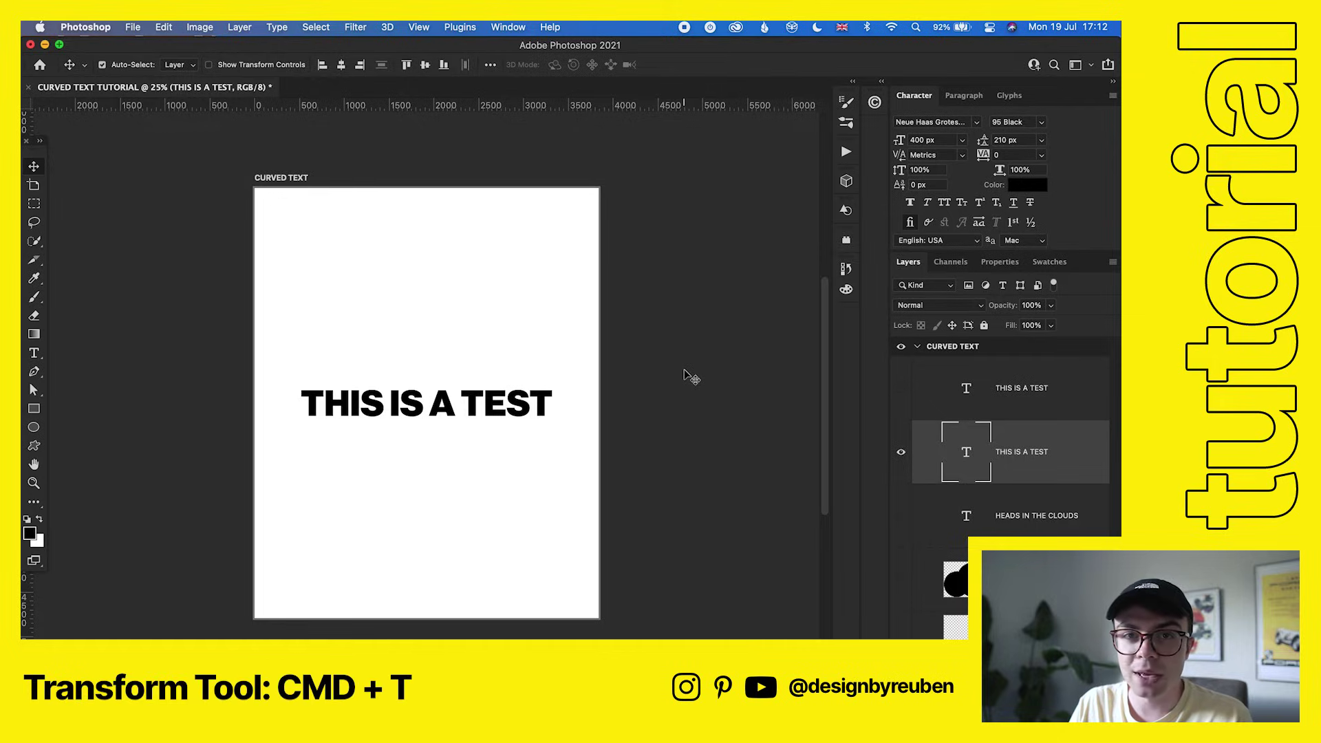
# Enter warp mode on the THIS IS A TEST text and browse warp styles, keeping Arc.
pyautogui.press('super+t')
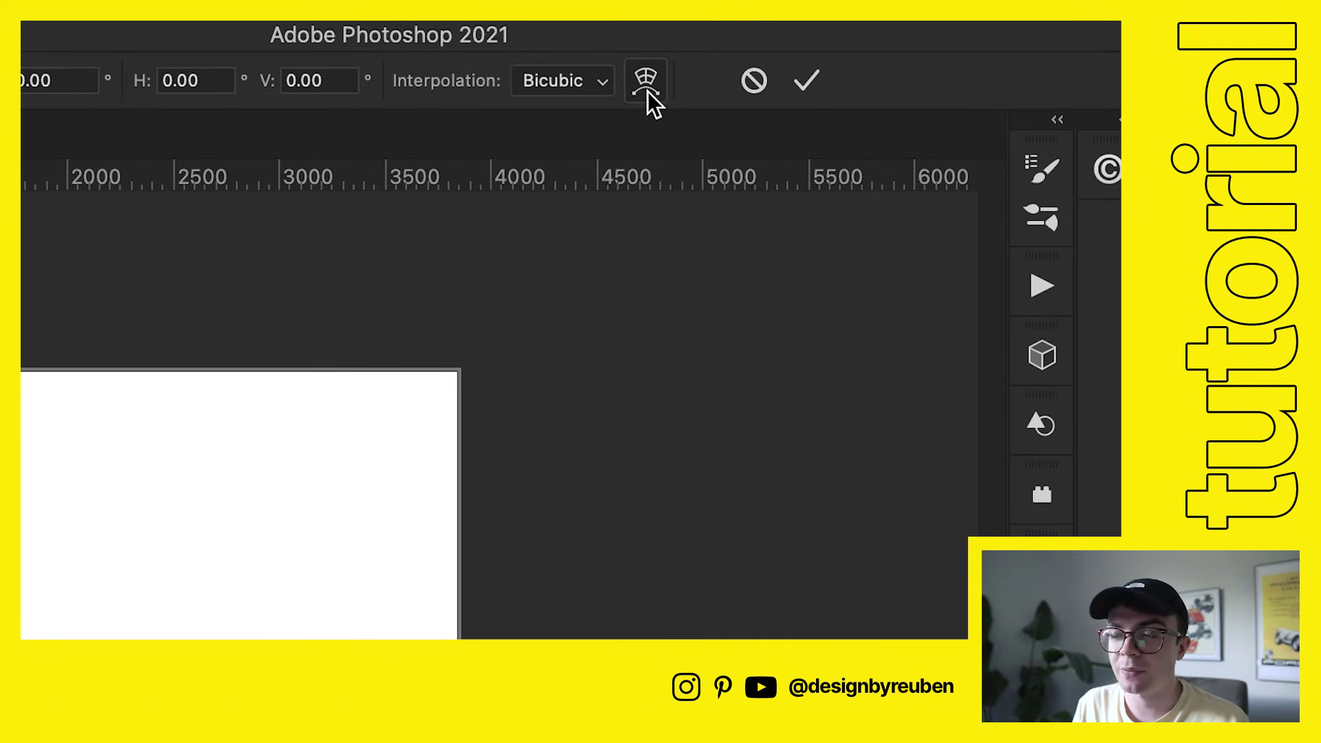
pyautogui.click(644, 94)
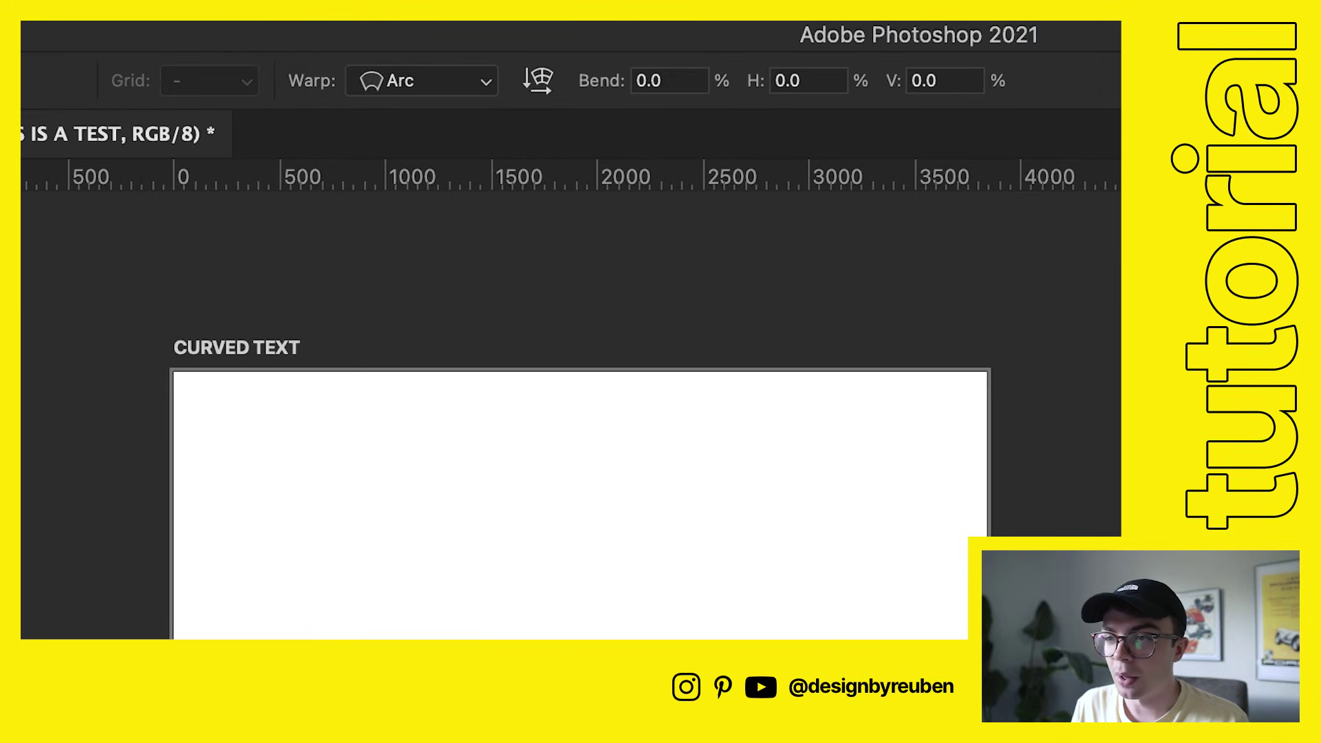
pyautogui.click(454, 86)
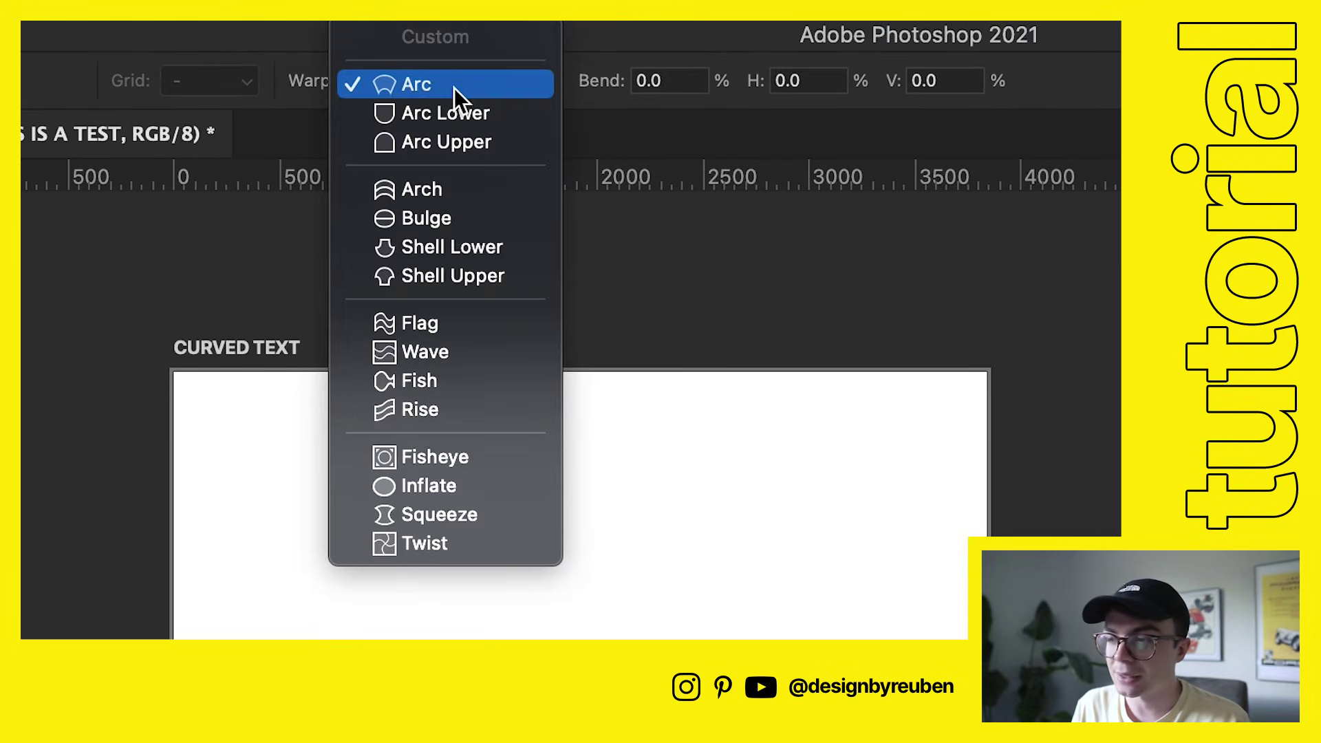
pyautogui.click(1091, 76)
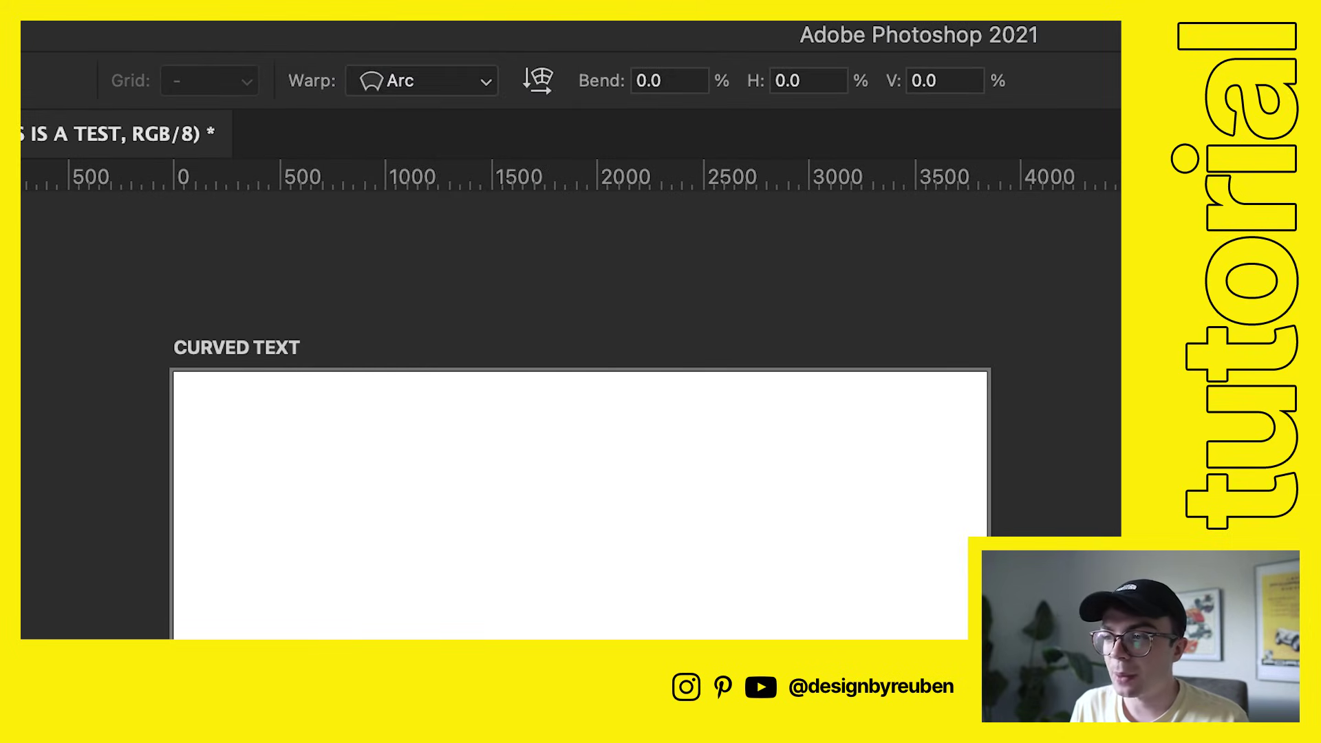
pyautogui.click(452, 83)
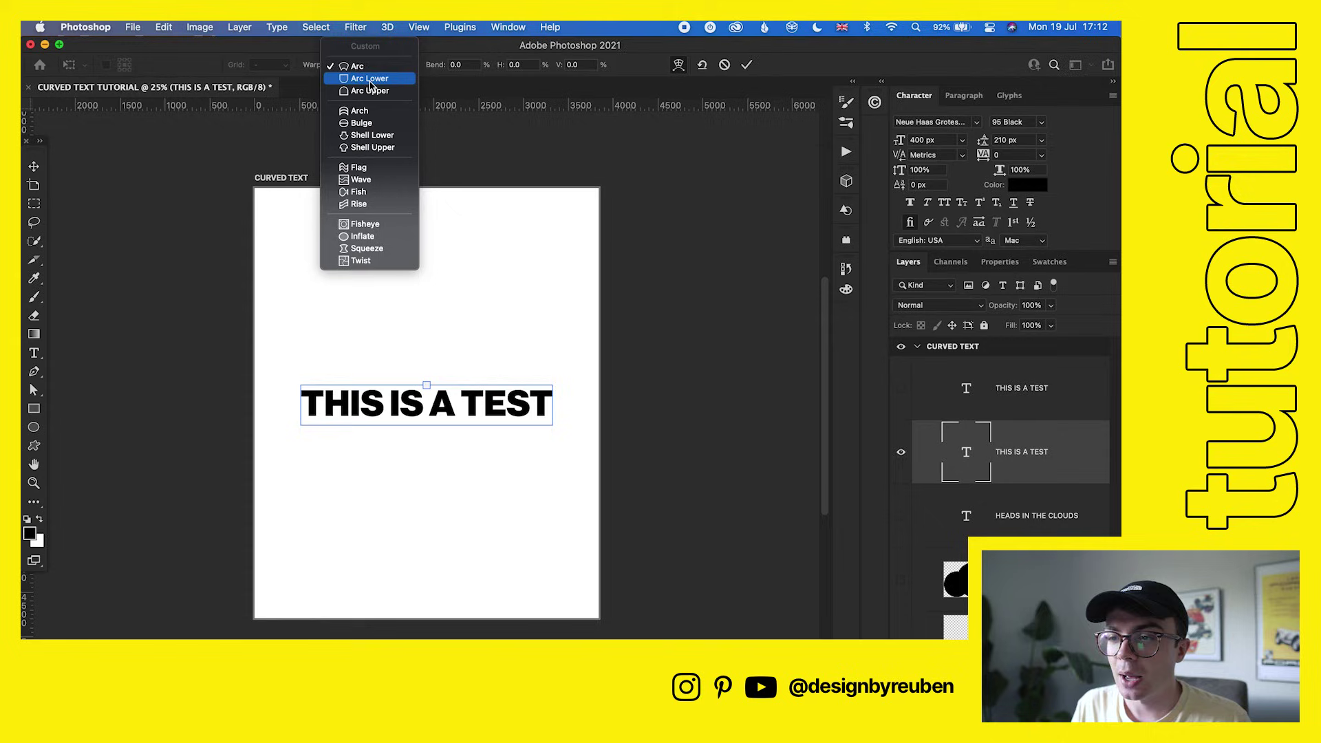
# Apply an Arch warp, try bends of 10 and 20, then switch the warp to Flag.
pyautogui.click(369, 112)
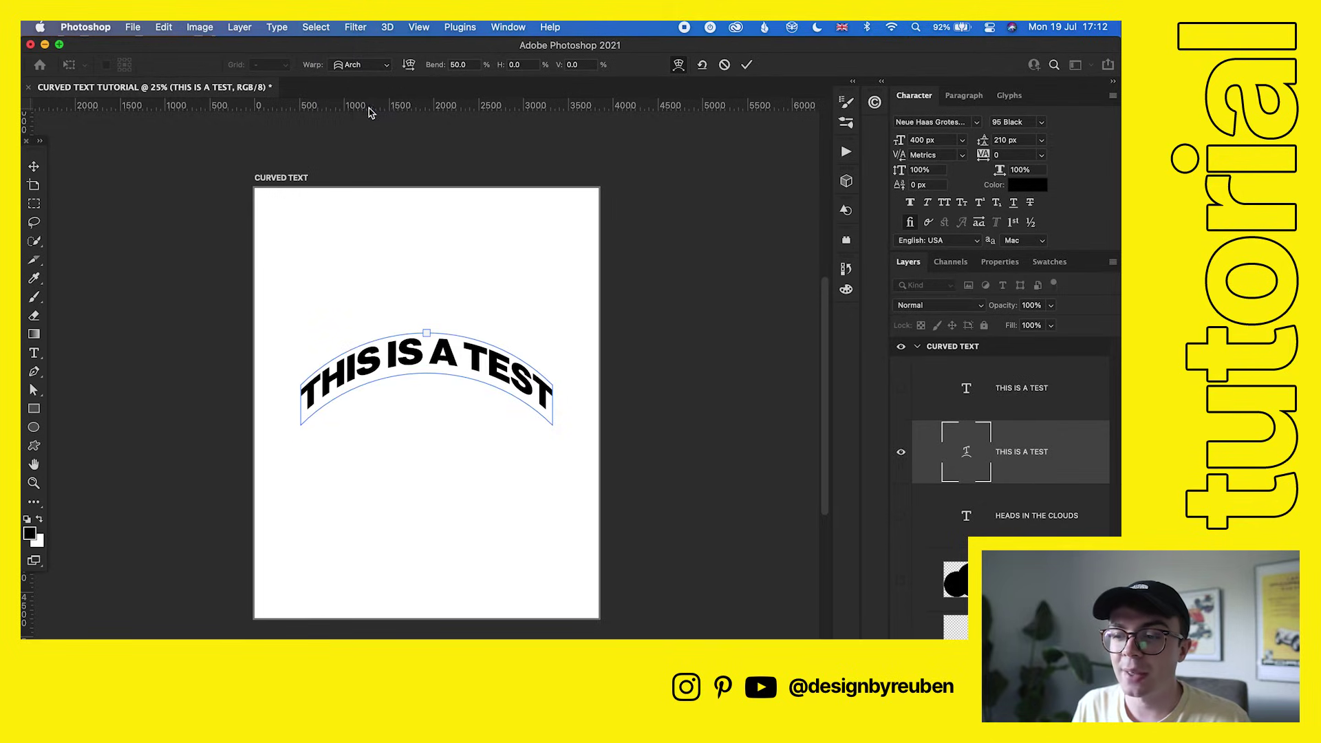
pyautogui.doubleClick(458, 64)
pyautogui.write('10')
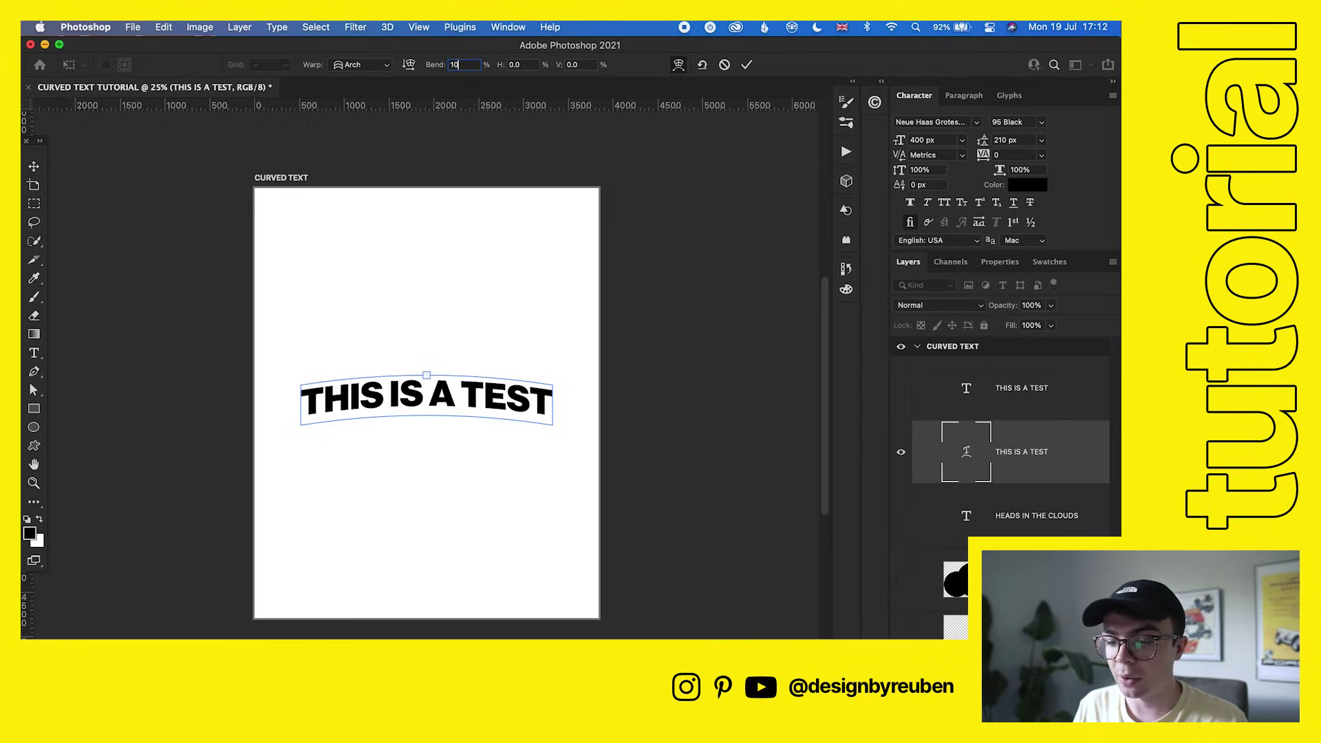
pyautogui.press('BackSpace')
pyautogui.press('BackSpace')
pyautogui.write('20')
pyautogui.doubleClick(460, 63)
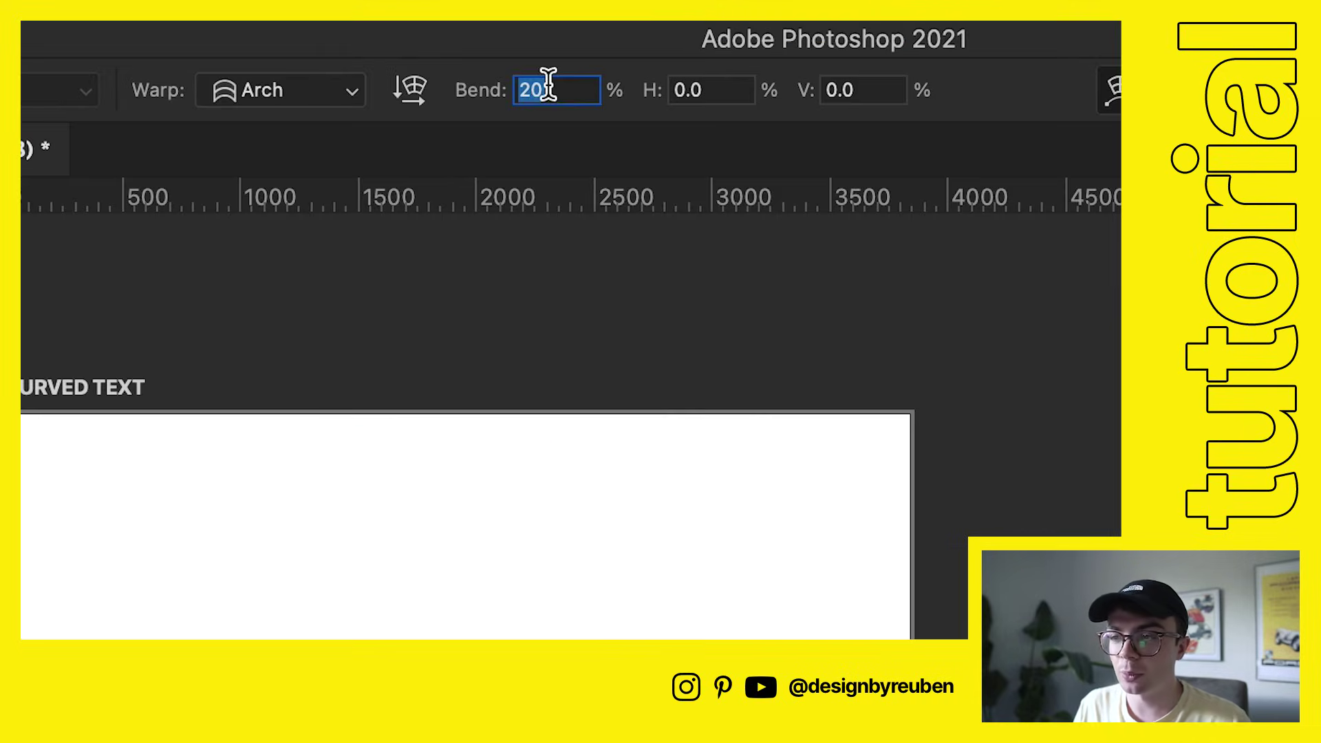
pyautogui.press('BackSpace')
pyautogui.write('10')
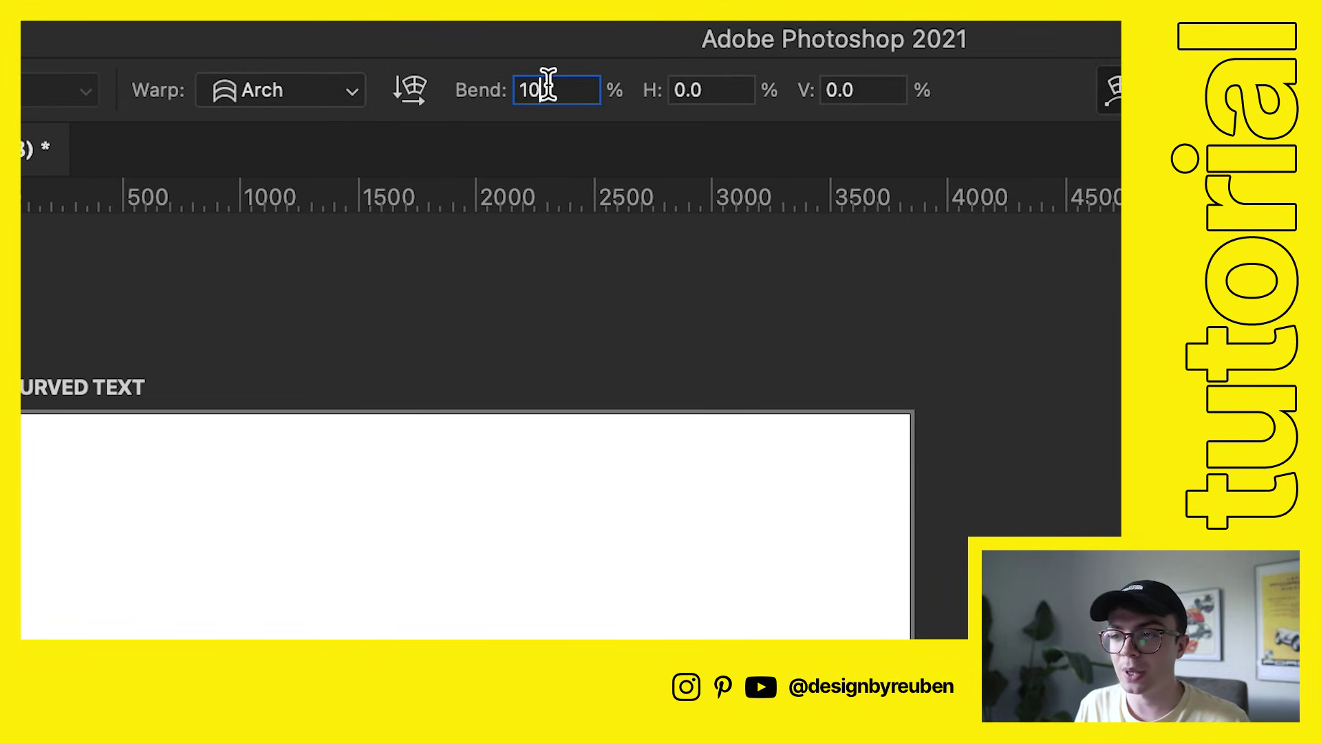
pyautogui.doubleClick(548, 84)
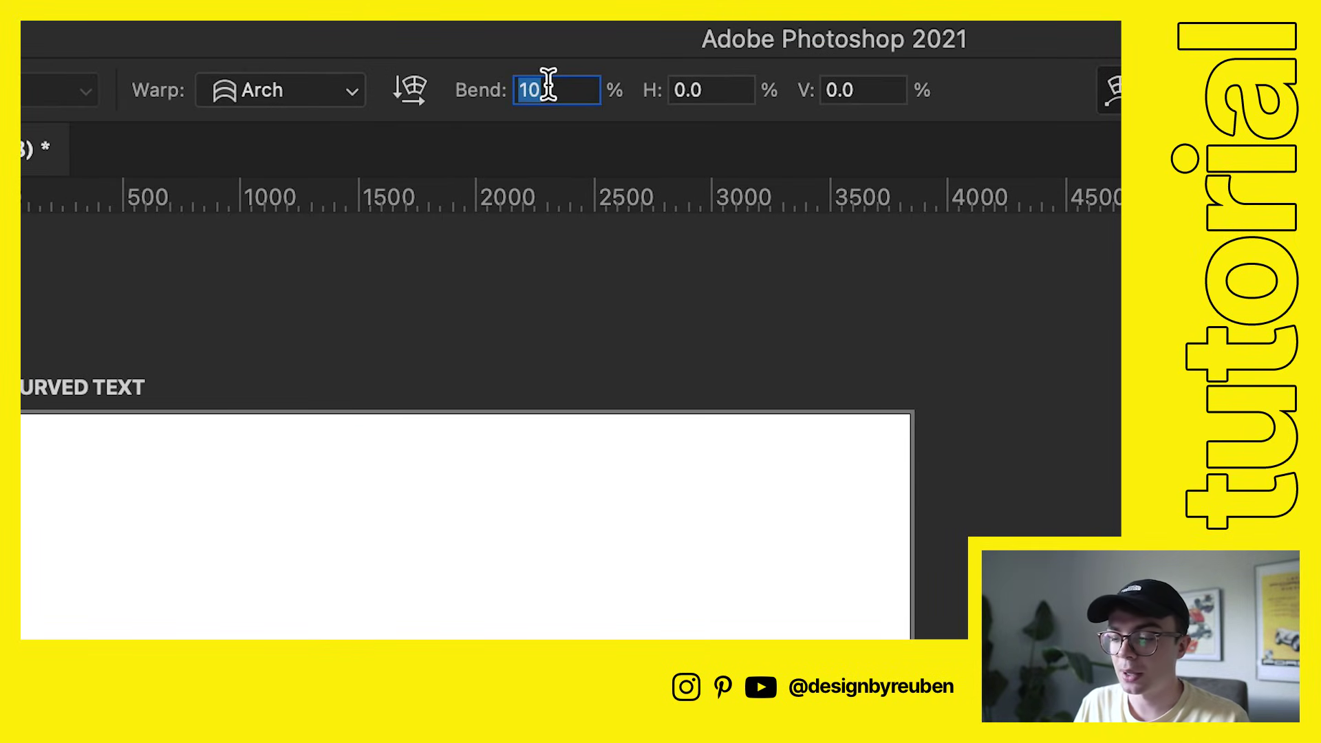
pyautogui.write('20')
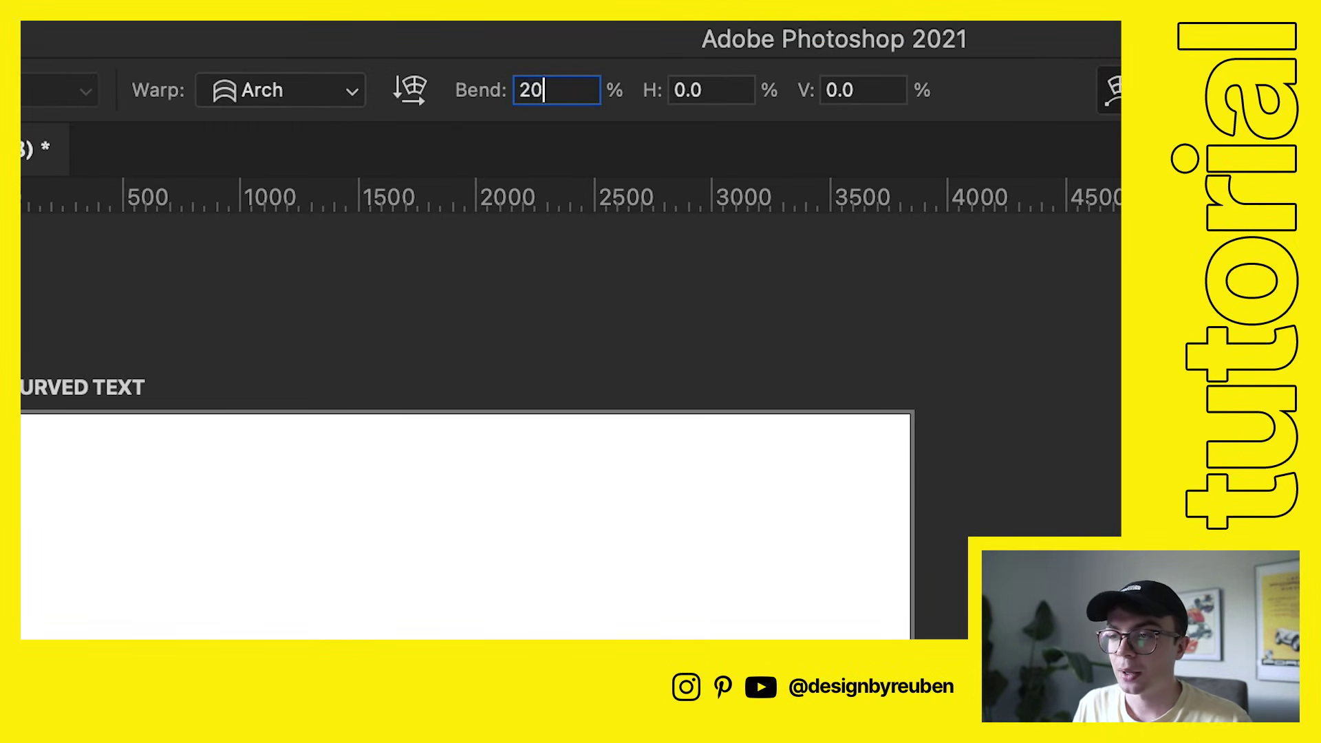
pyautogui.click(290, 81)
pyautogui.click(284, 242)
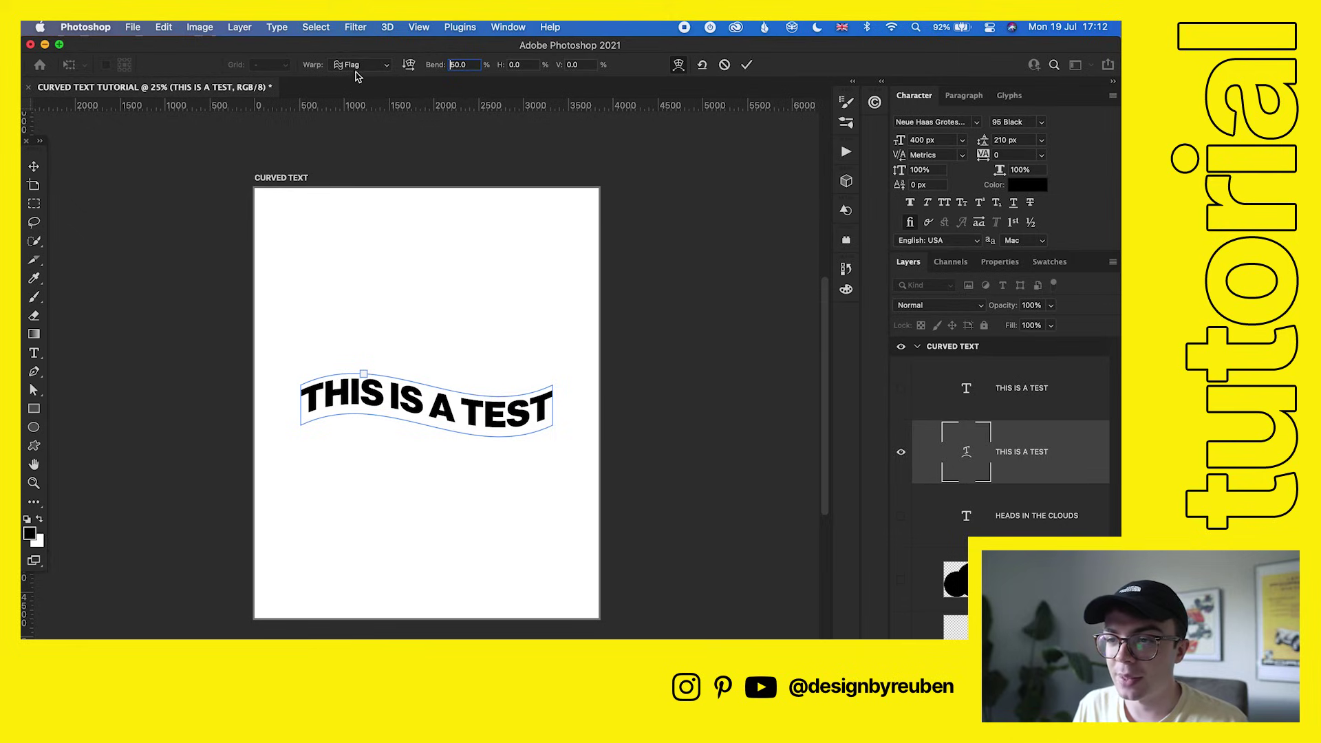
# Try the Rise warp, flipping it vertical and back, then switch to Fisheye.
pyautogui.click(358, 65)
pyautogui.click(358, 103)
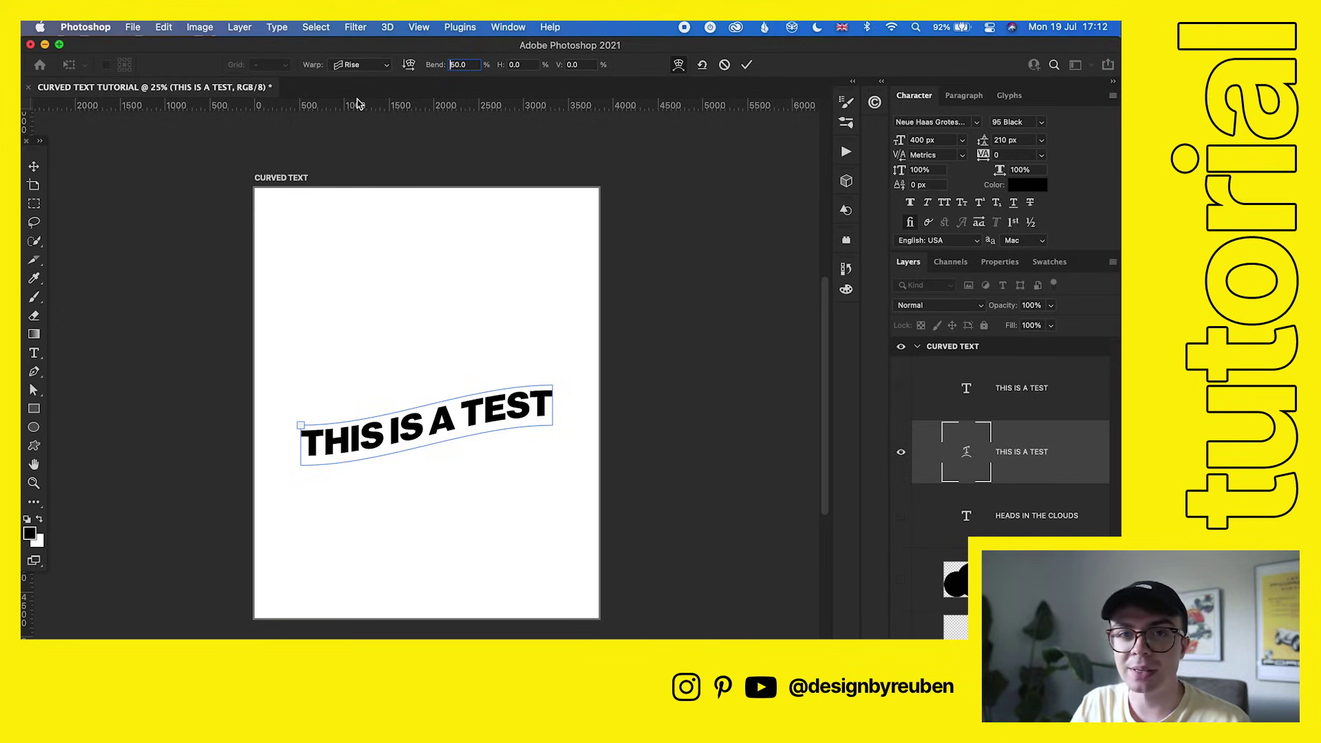
pyautogui.click(409, 65)
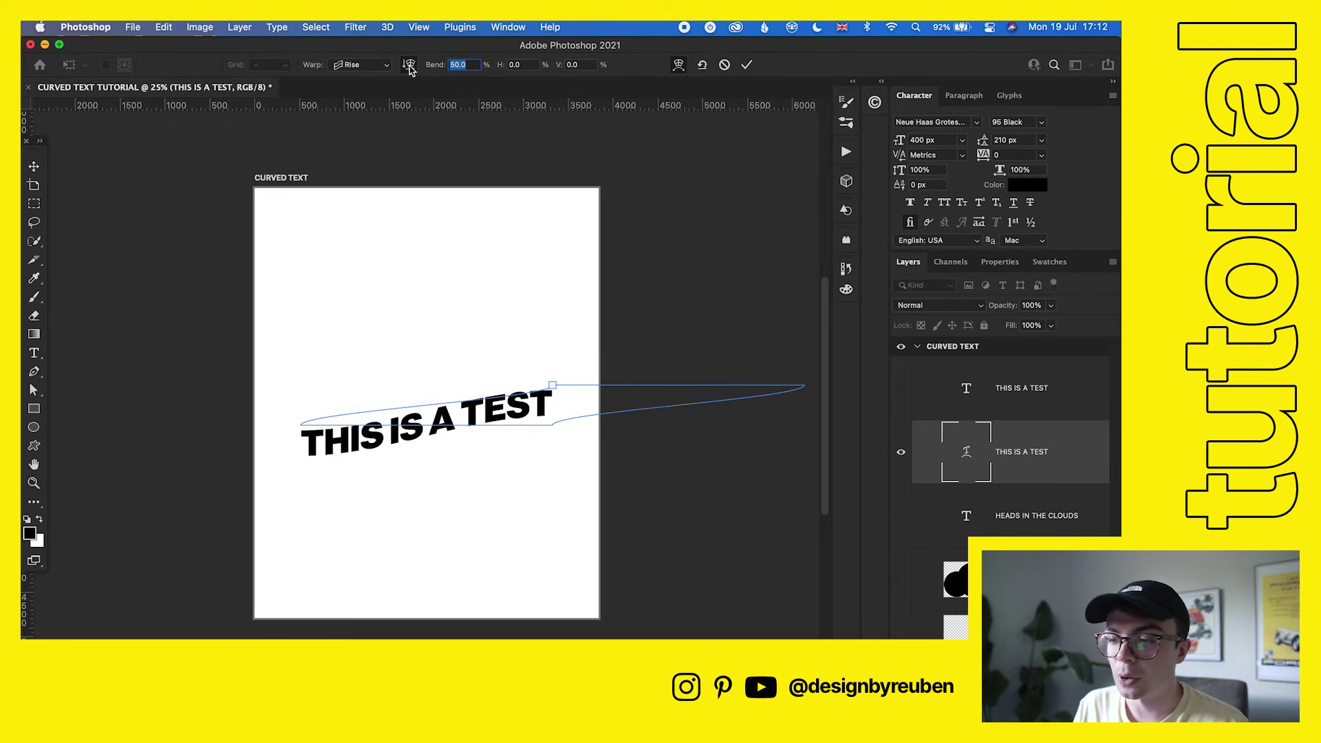
pyautogui.click(408, 64)
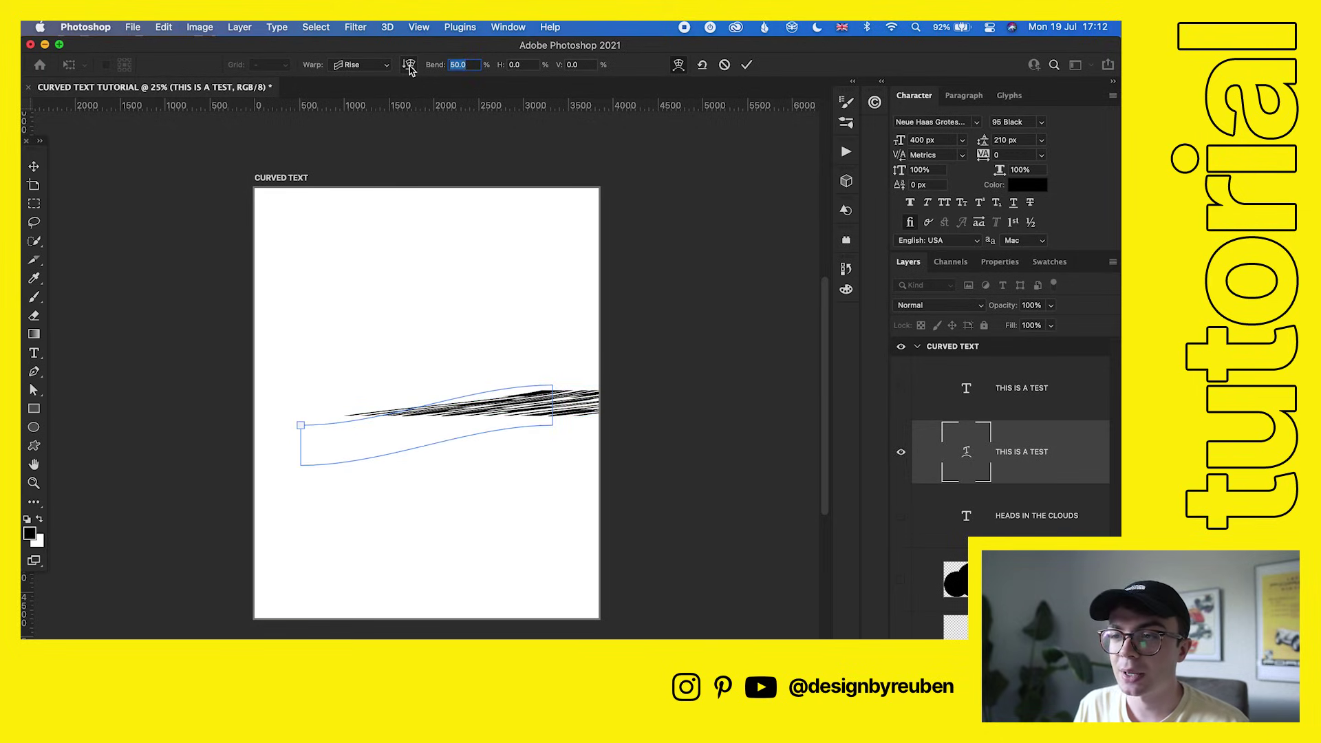
pyautogui.click(354, 64)
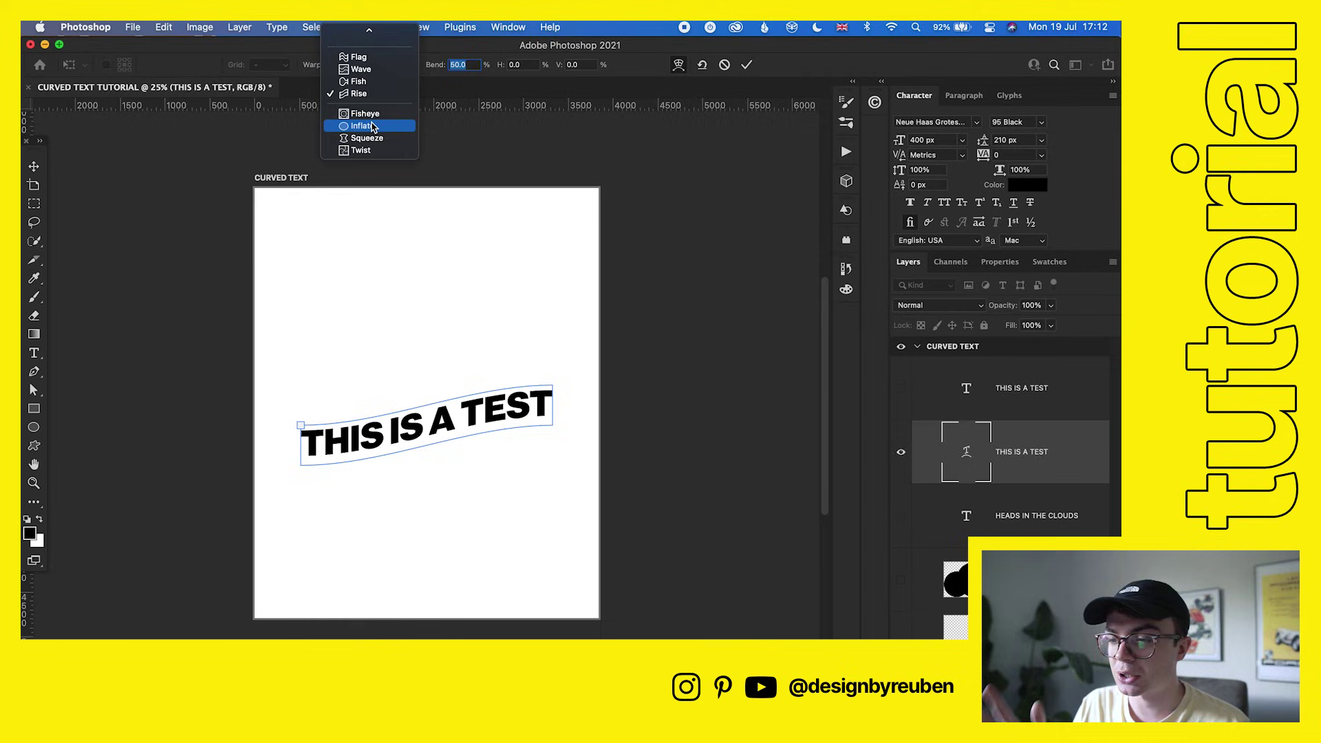
pyautogui.click(371, 117)
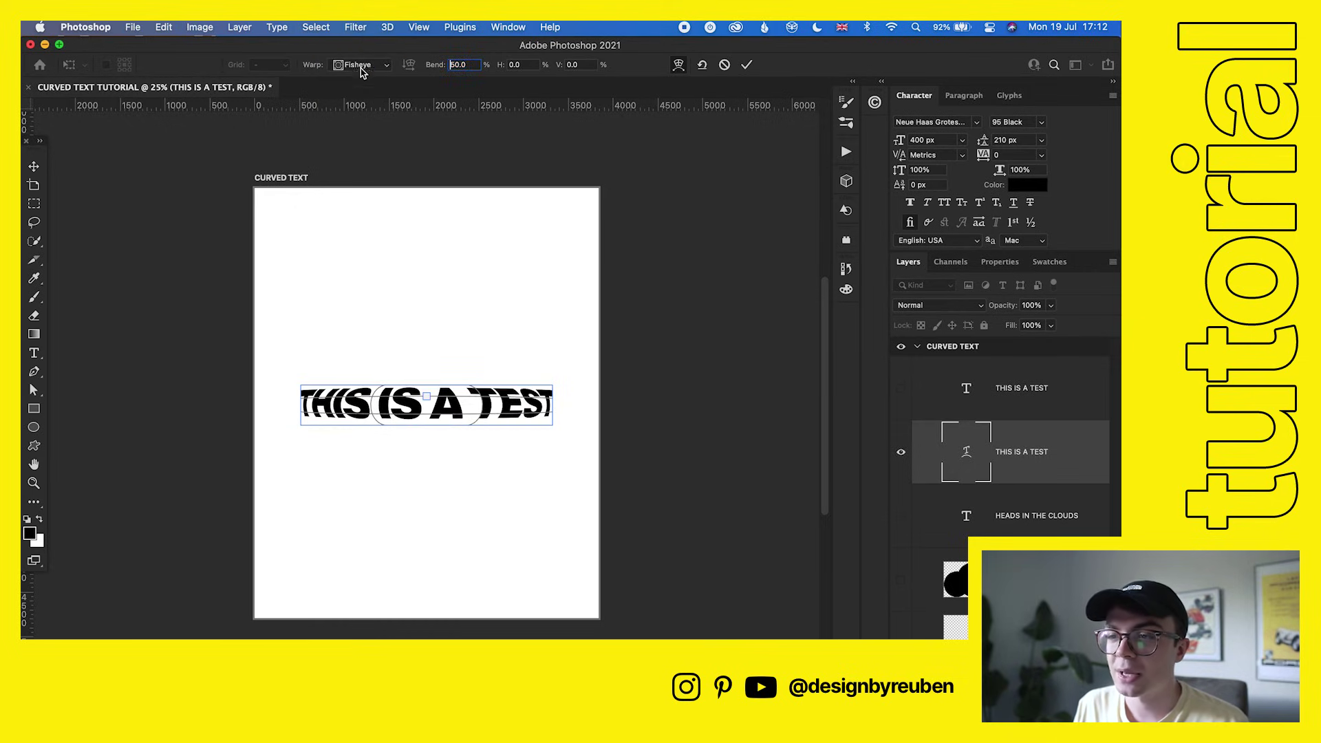
# Preview the Bulge, Shell Lower and Arch warp styles on the text.
pyautogui.click(361, 65)
pyautogui.scroll(2, 362, 89)
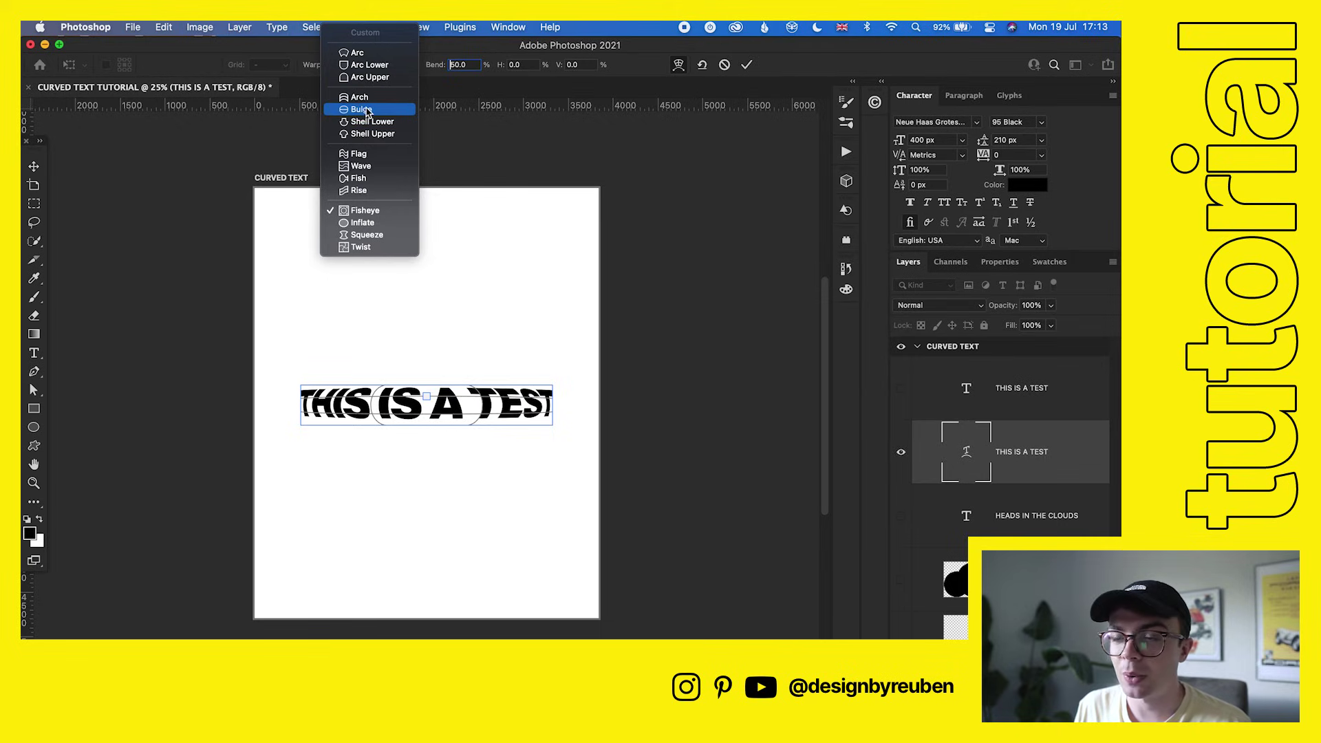
pyautogui.click(361, 109)
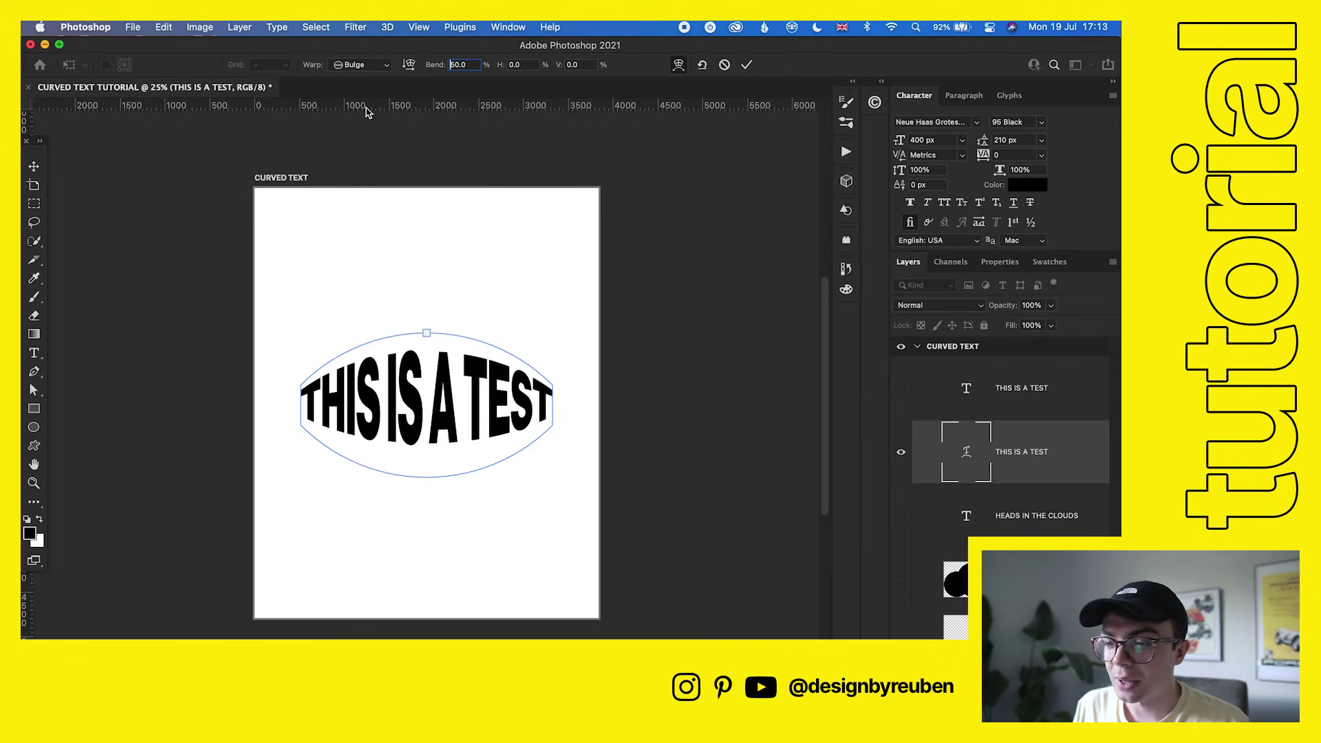
pyautogui.click(363, 64)
pyautogui.click(371, 82)
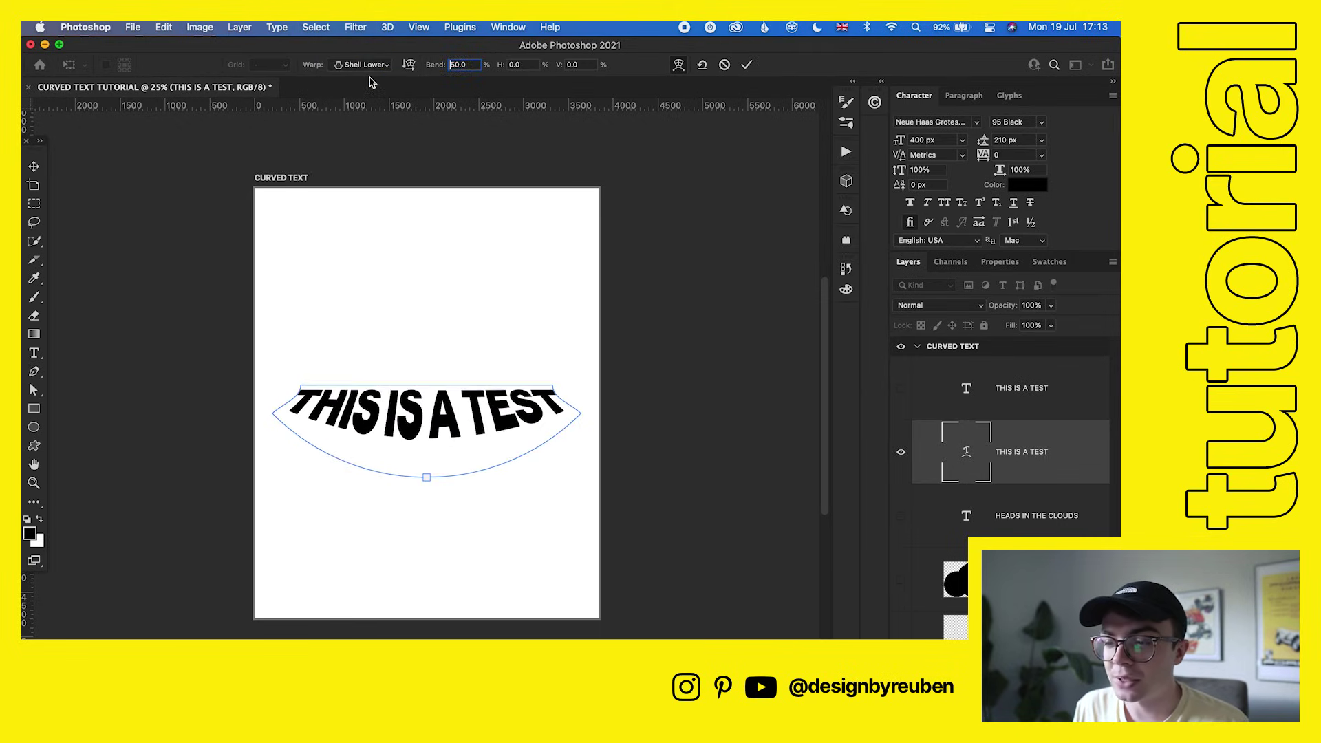
pyautogui.click(363, 64)
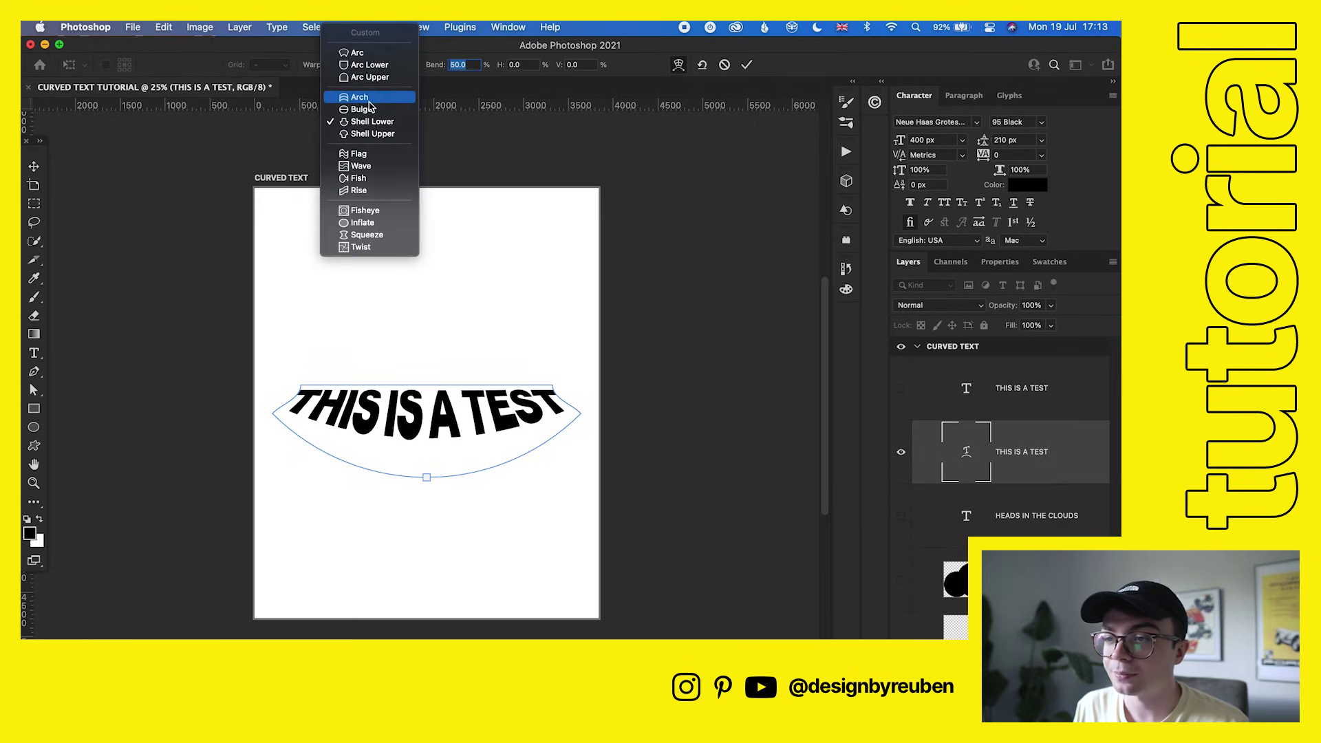
pyautogui.click(365, 101)
# Try Arc Upper, then settle on and commit the 50% Arc warp.
pyautogui.click(362, 65)
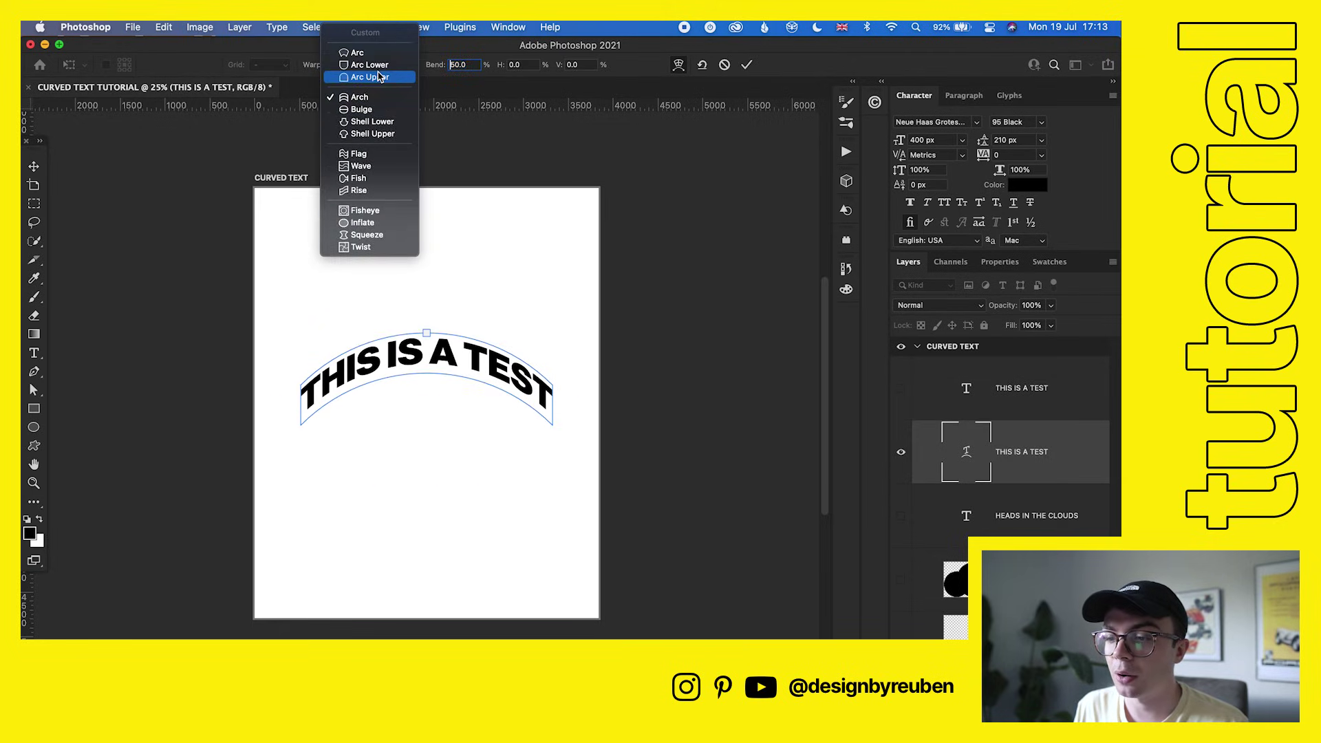
pyautogui.click(377, 76)
pyautogui.click(376, 66)
pyautogui.click(374, 47)
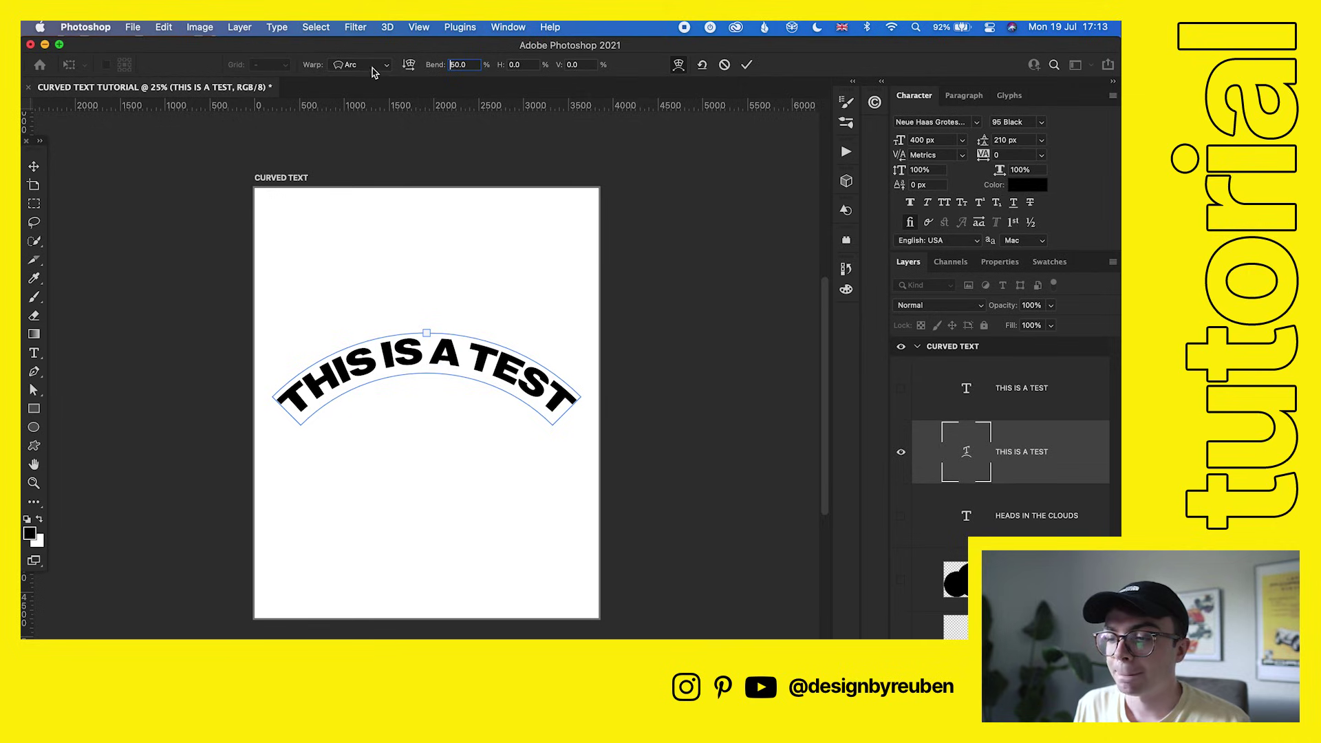
pyautogui.click(33, 166)
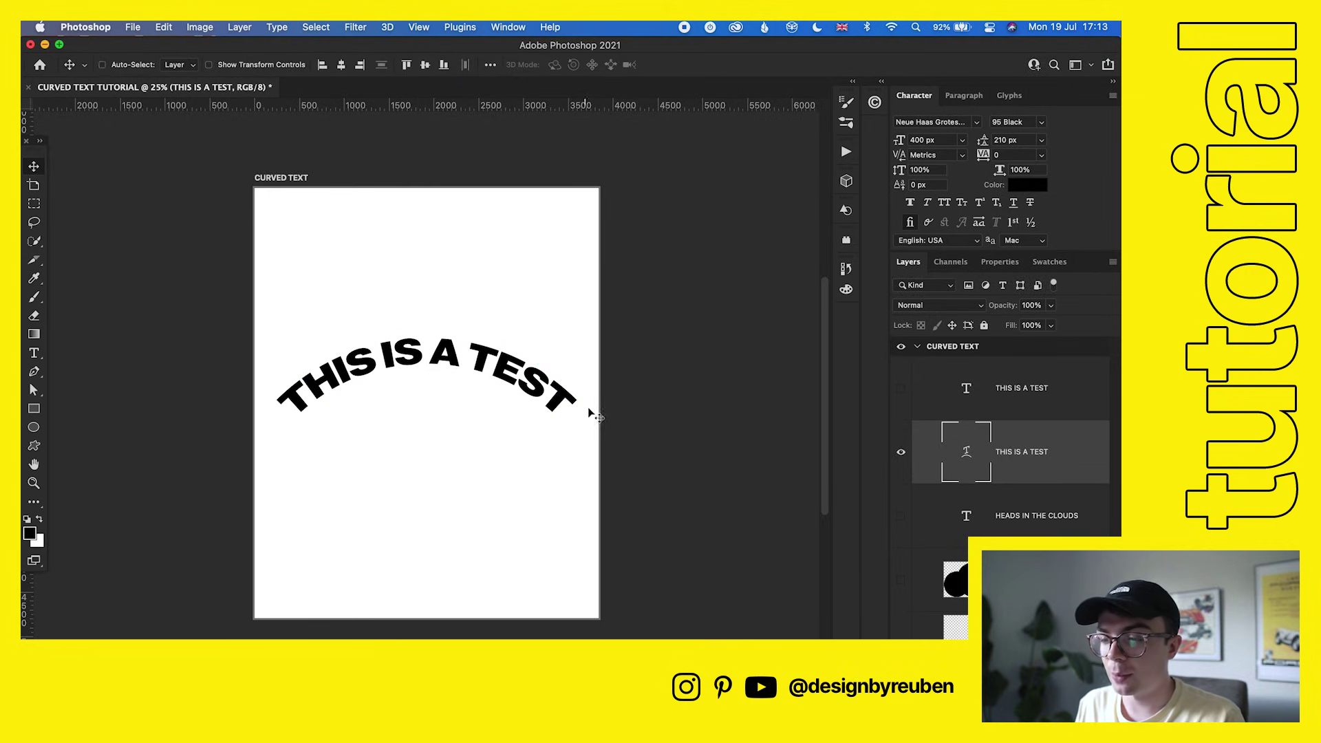
# Scale the curved THIS IS A TEST text down to about 83%, roughly 331 px.
pyautogui.hotkey('ctrl', 't')
pyautogui.moveTo(604, 308); pyautogui.dragTo(554, 321)
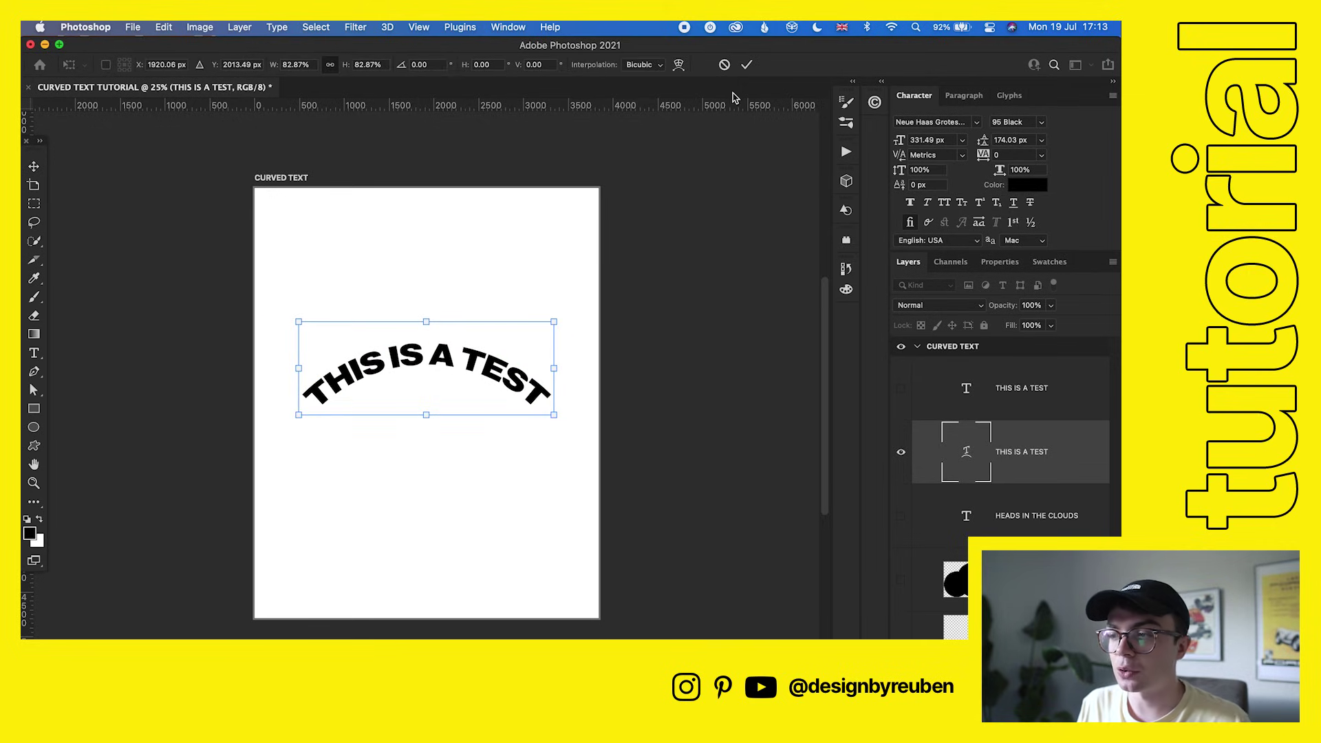
pyautogui.click(746, 64)
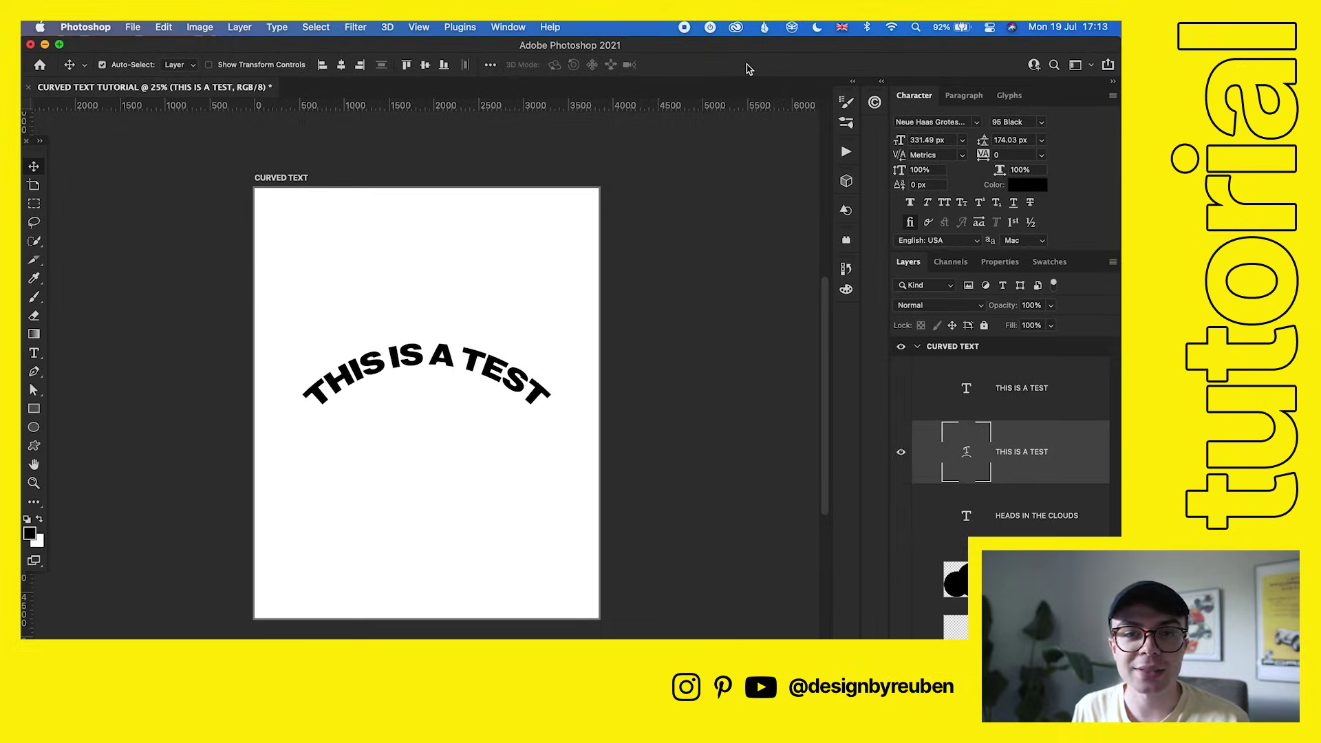